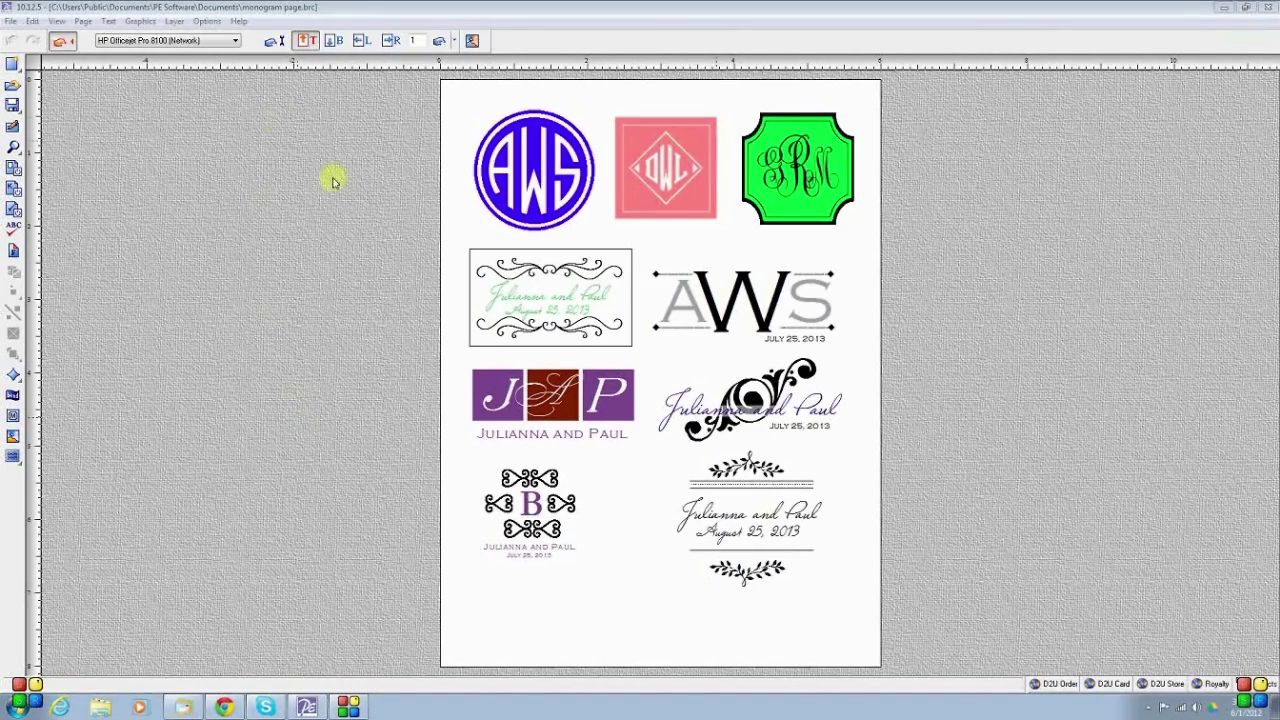
Discard the sample page, start a 5 x 7 card with zero margins, and delete its empty text box
{"action": "left_click", "coordinate": [12, 63]}
{"action": "left_click", "coordinate": [660, 400]}
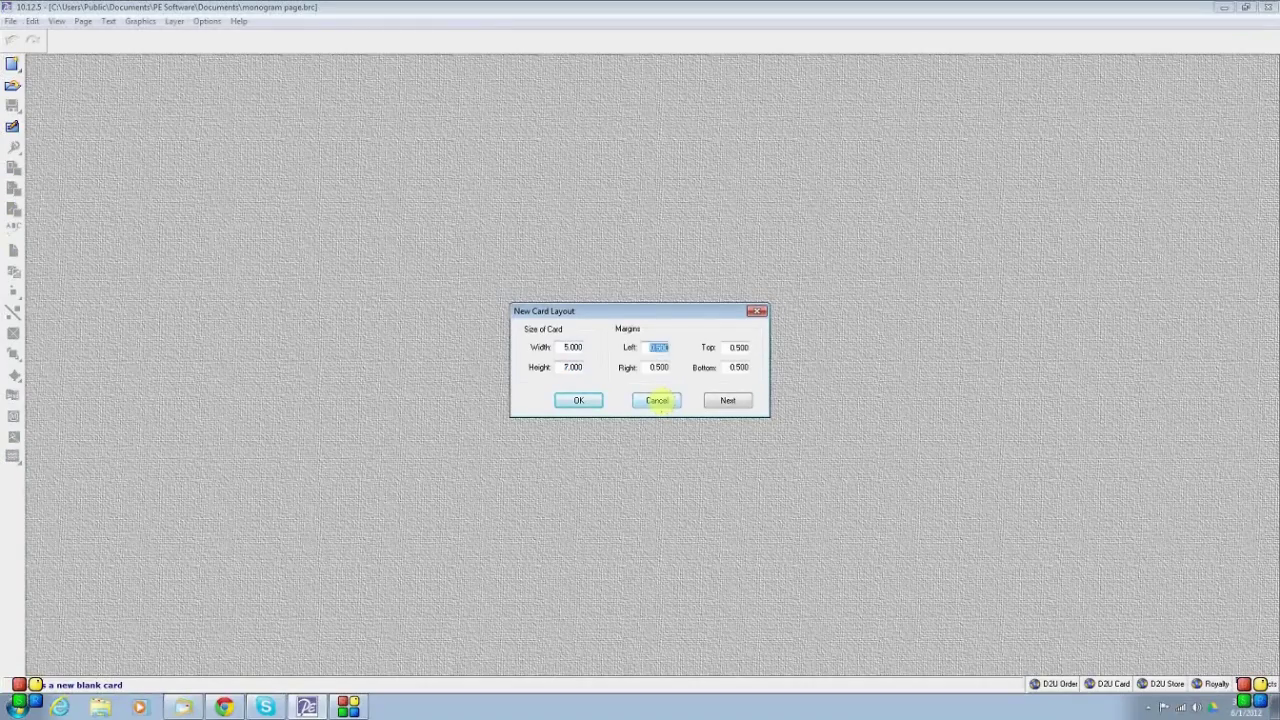
{"action": "key", "text": "Tab"}
{"action": "type", "text": "0"}
{"action": "key", "text": "Tab"}
{"action": "type", "text": "0"}
{"action": "left_click", "coordinate": [579, 400]}
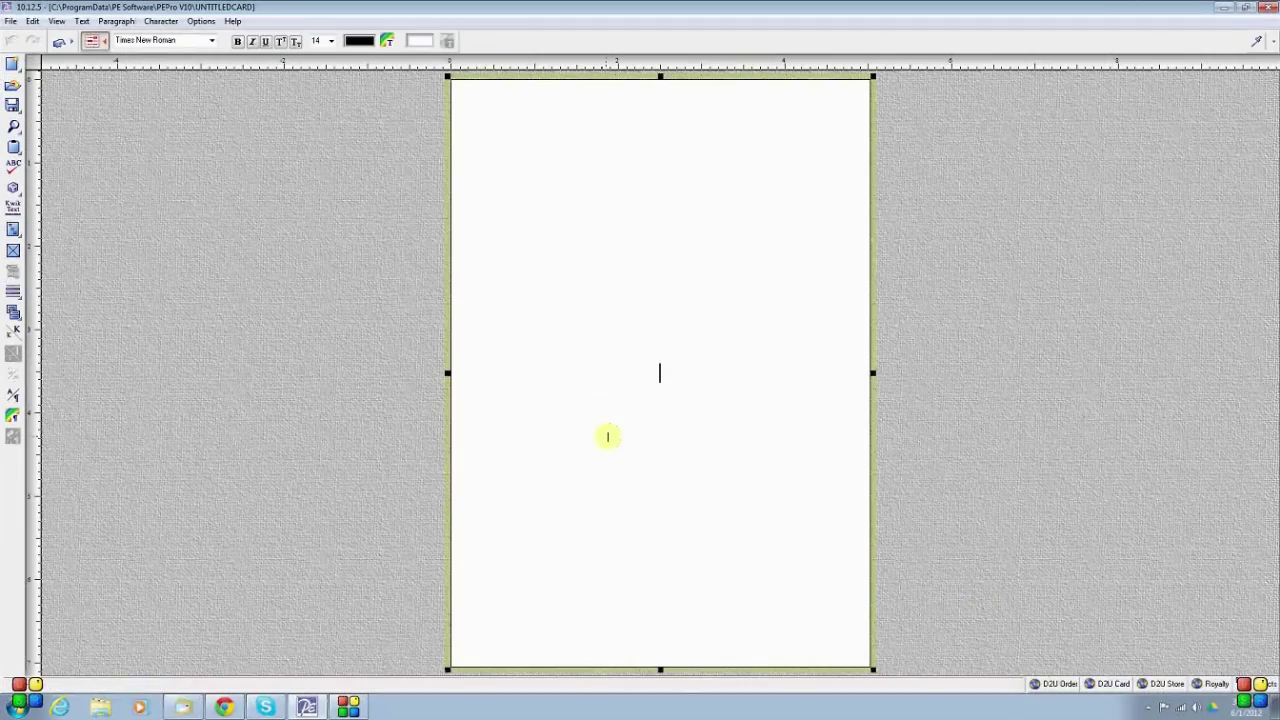
{"action": "right_click", "coordinate": [607, 437]}
{"action": "left_click", "coordinate": [646, 512]}
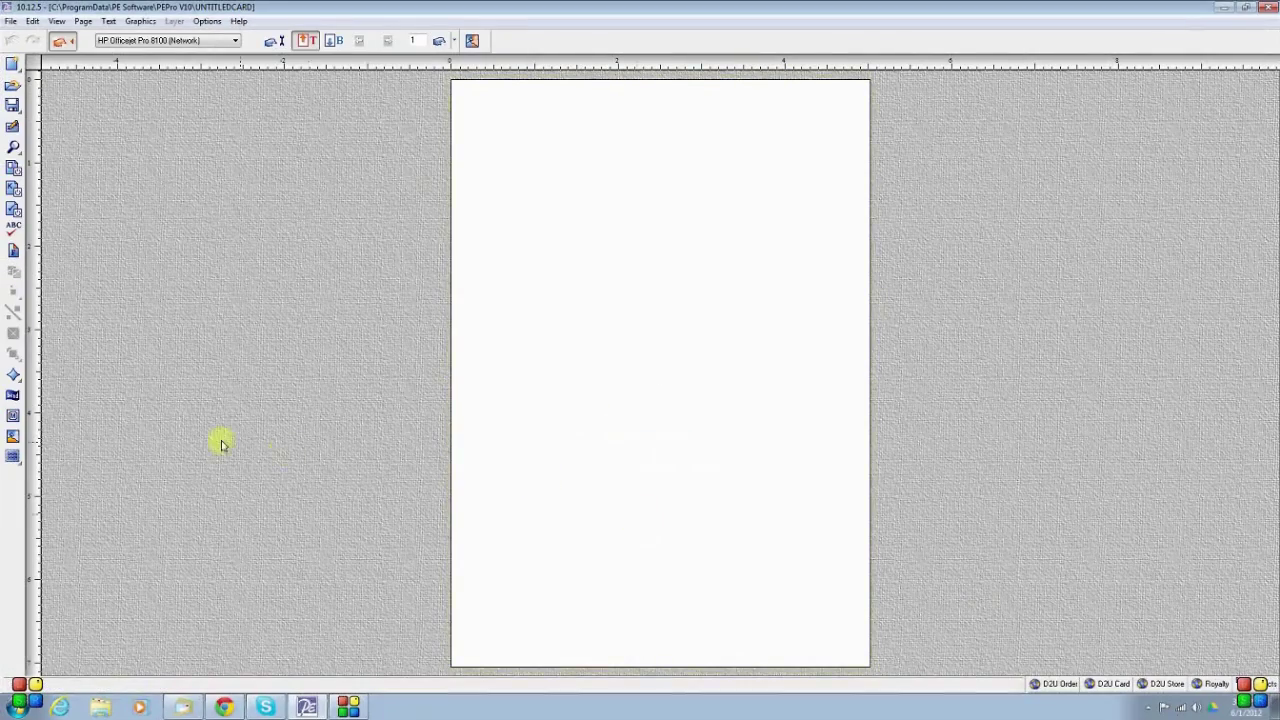
Add a ready-made circle shape, shrink it, and move it to the card's top centre
{"action": "left_click", "coordinate": [14, 377]}
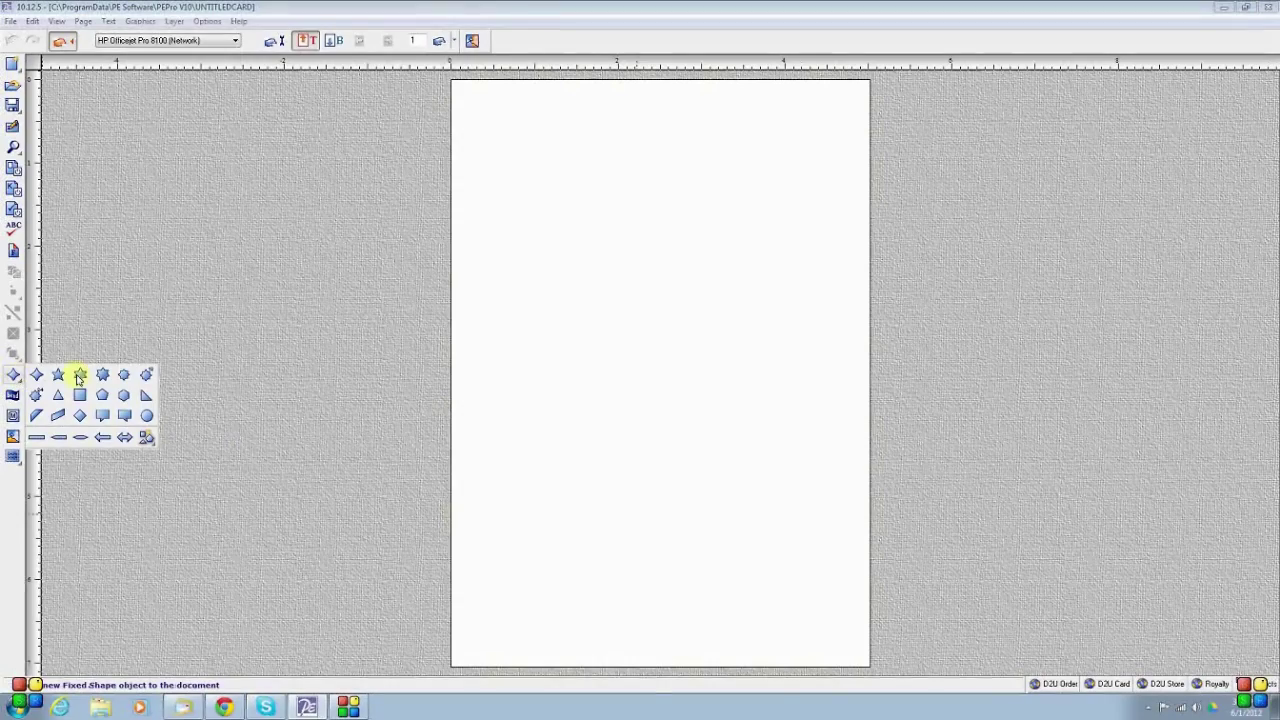
{"action": "left_click", "coordinate": [146, 416]}
{"action": "left_click", "coordinate": [601, 248]}
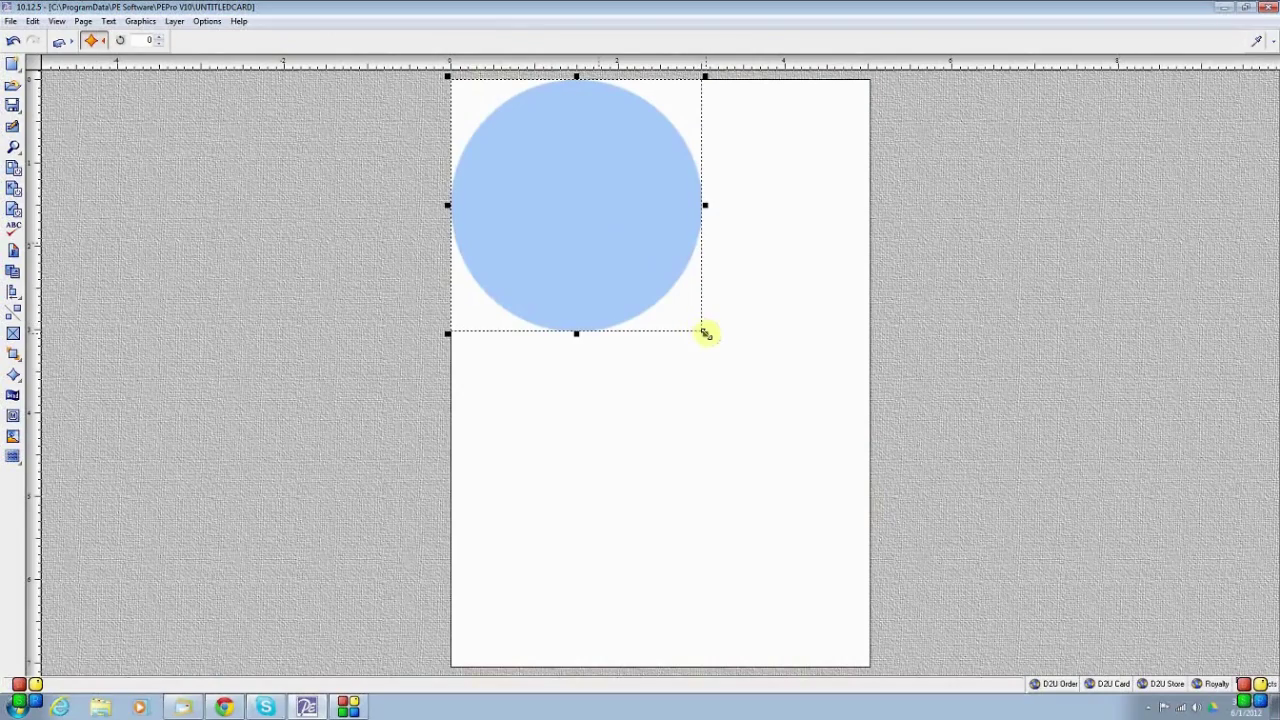
{"action": "left_click_drag", "start_coordinate": [705, 333], "coordinate": [614, 252]}
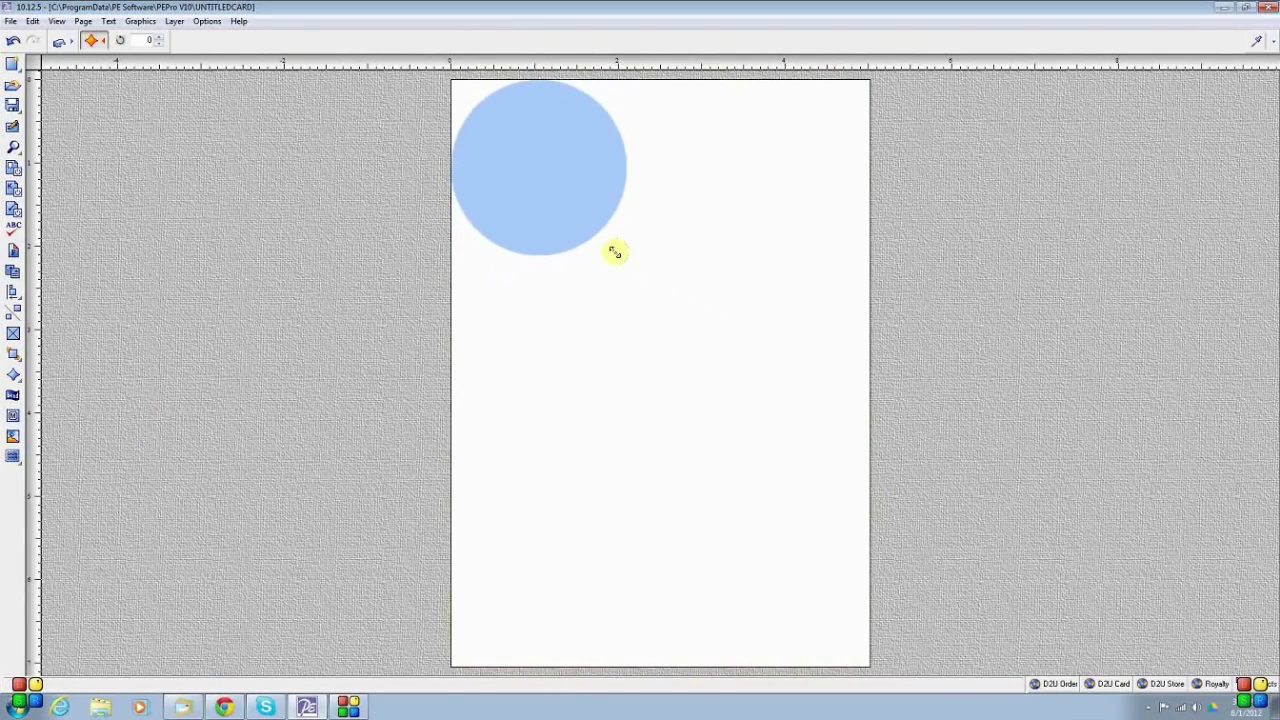
{"action": "left_click_drag", "start_coordinate": [543, 217], "coordinate": [664, 261]}
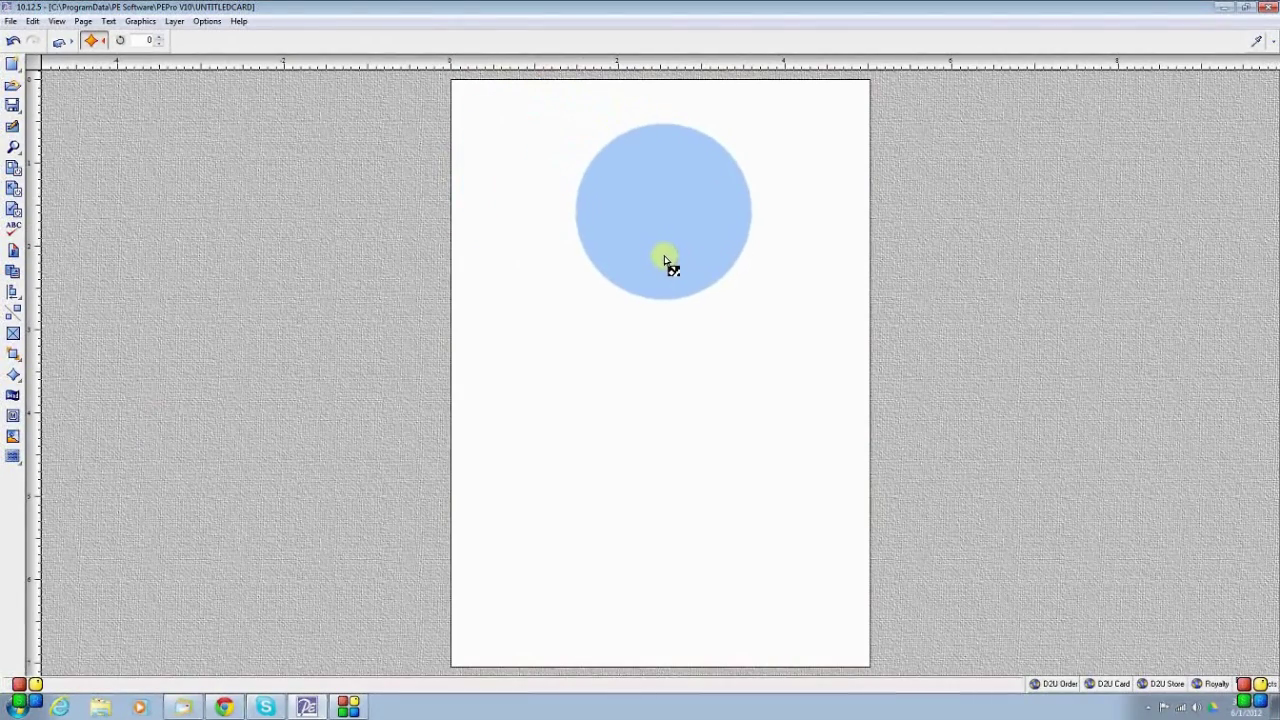
Pick a blue-violet Color1 fill in the circle's layout settings
{"action": "right_click", "coordinate": [662, 258]}
{"action": "left_click", "coordinate": [680, 264]}
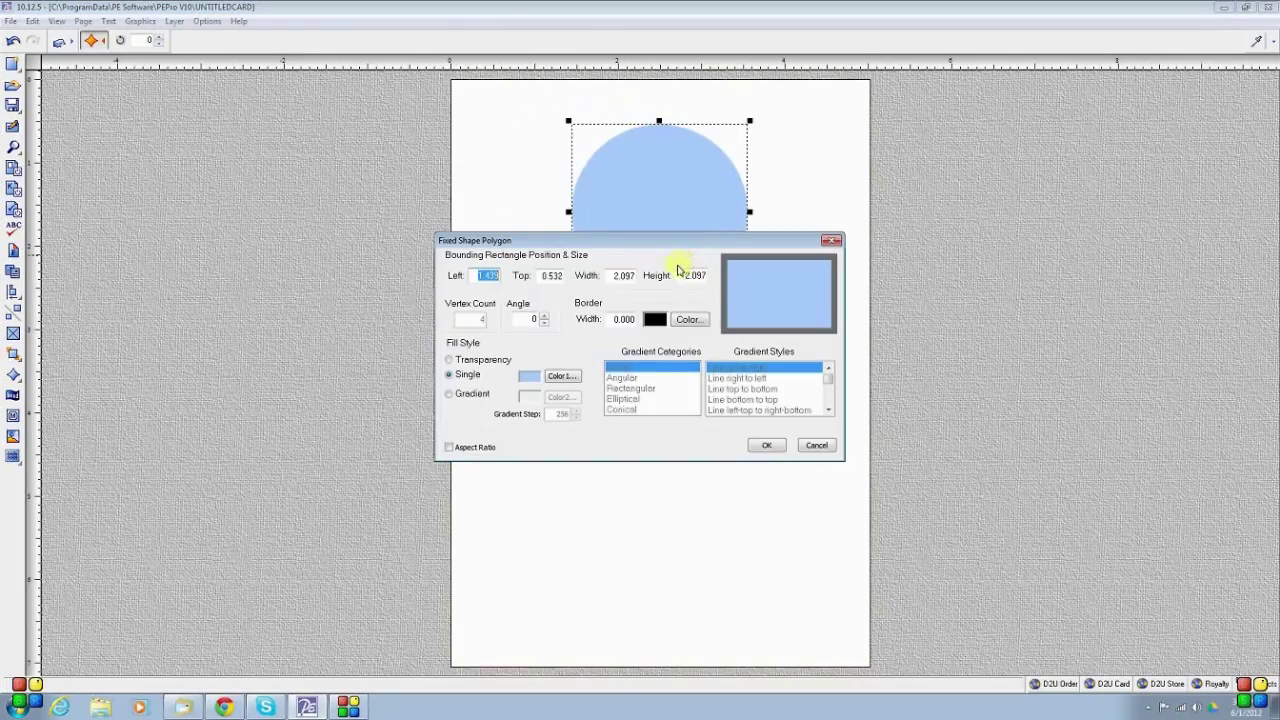
{"action": "left_click", "coordinate": [561, 376]}
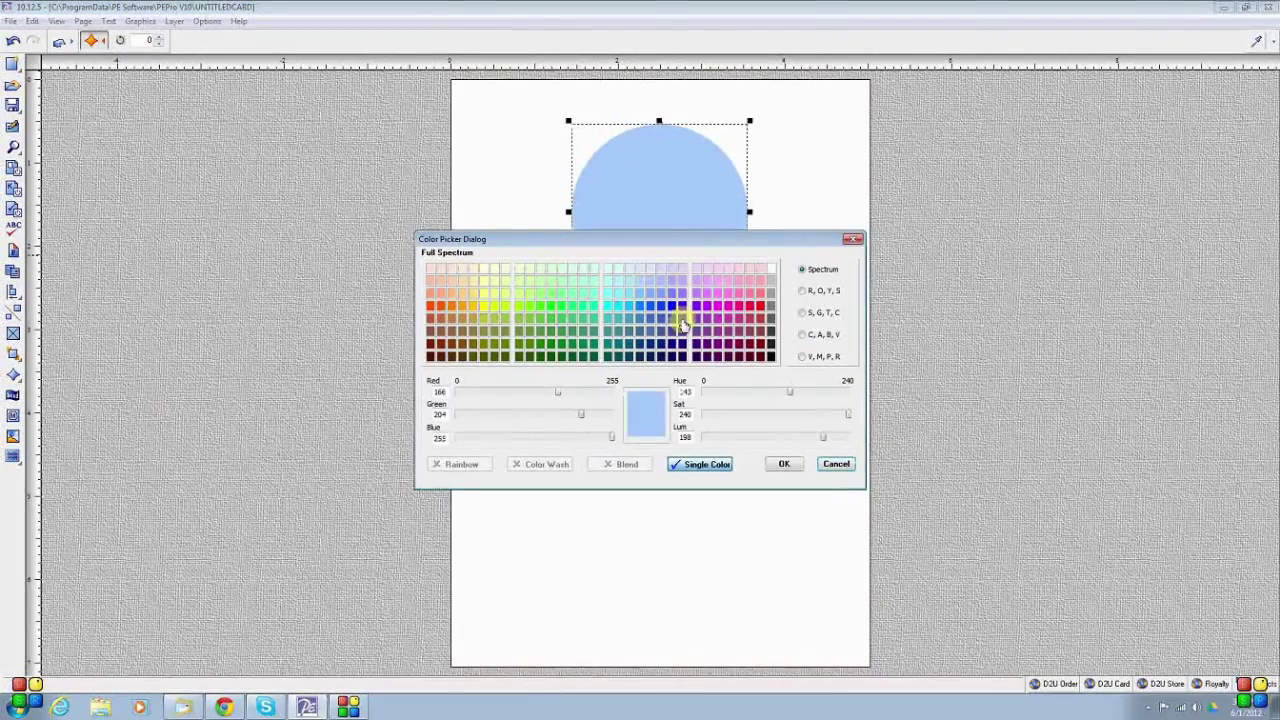
{"action": "left_click", "coordinate": [685, 307]}
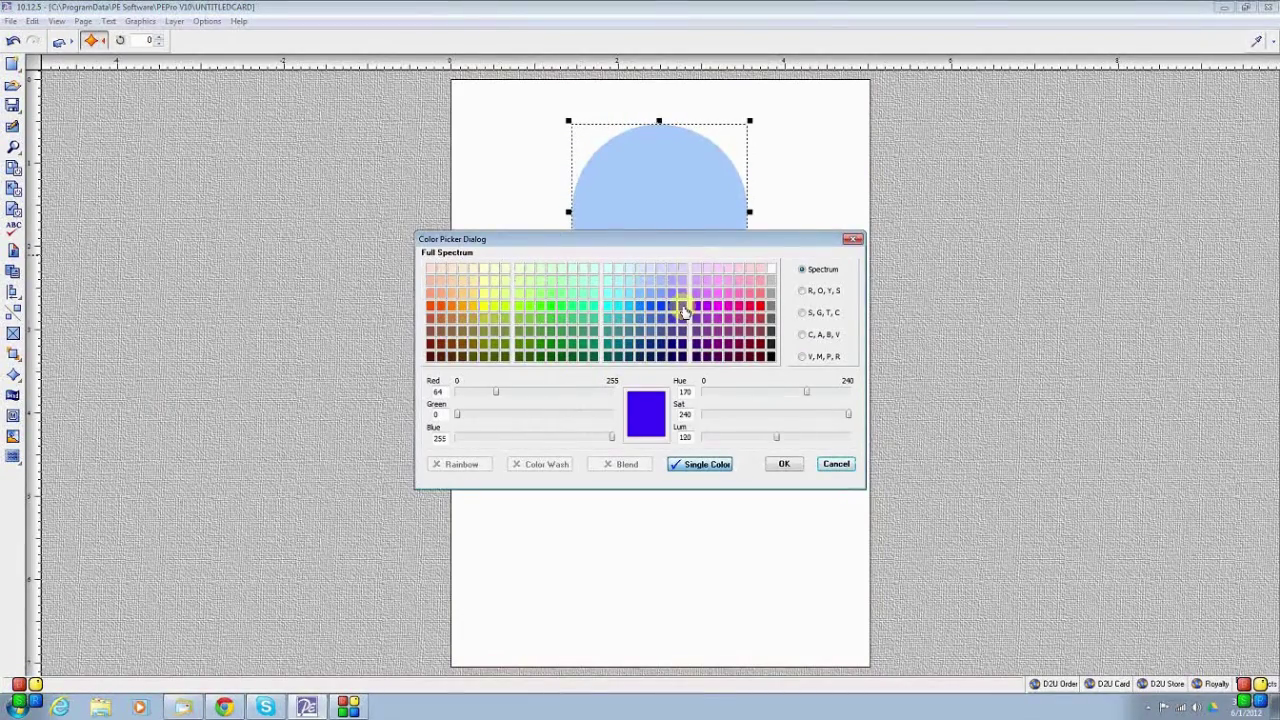
{"action": "left_click", "coordinate": [784, 464]}
Apply the blue-violet fill, then duplicate the circle and move the copy below the original
{"action": "left_click", "coordinate": [766, 445]}
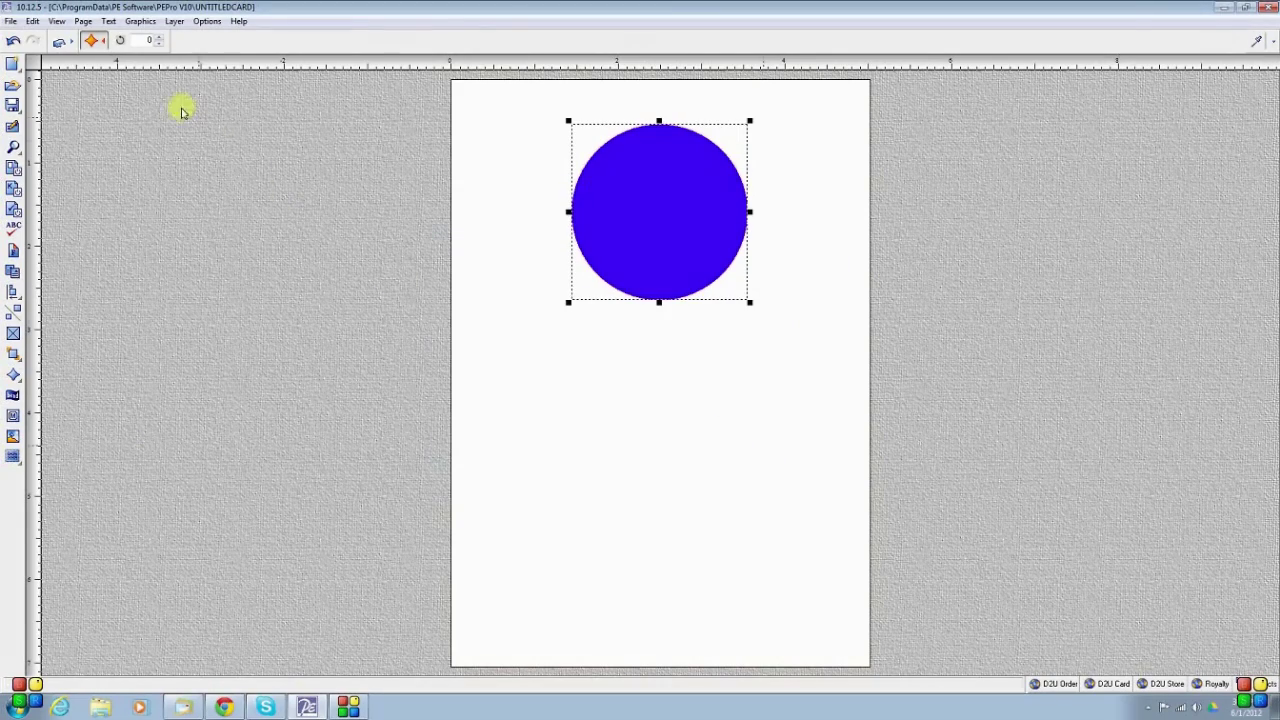
{"action": "left_click", "coordinate": [24, 21]}
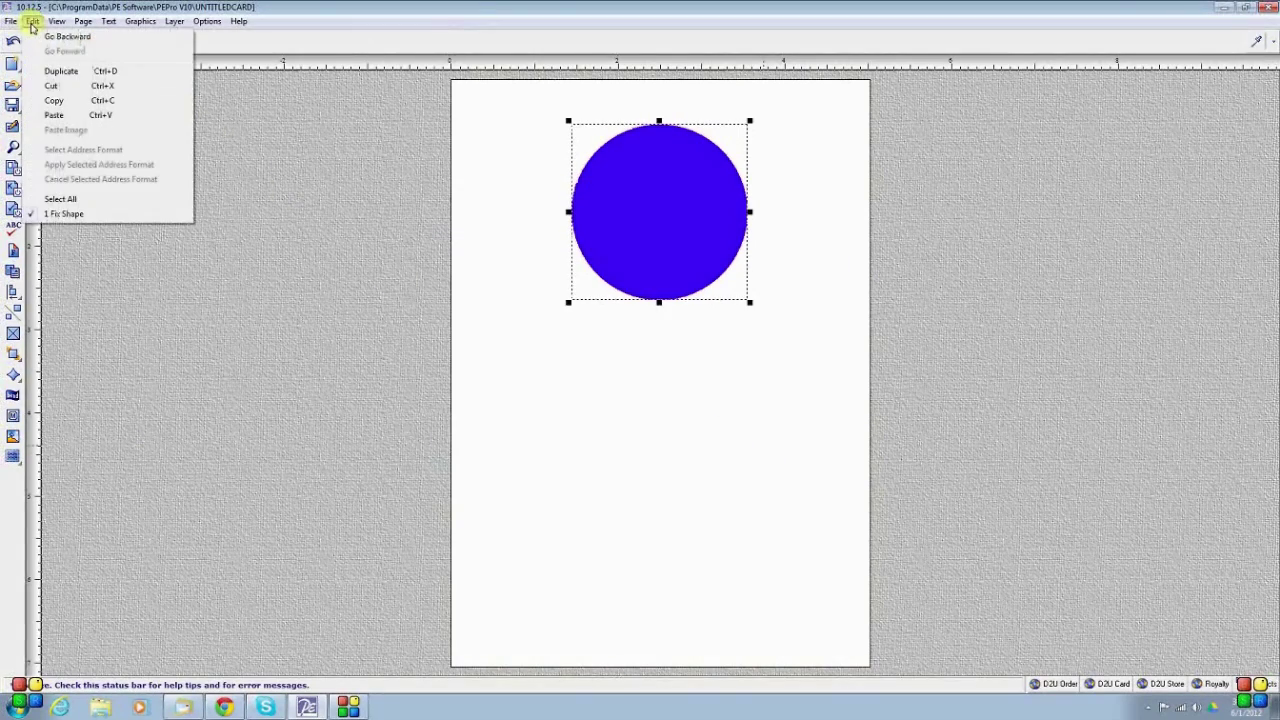
{"action": "left_click", "coordinate": [76, 69]}
{"action": "left_click_drag", "start_coordinate": [696, 270], "coordinate": [690, 434]}
Give the copy a white 0.050 border and move it up to overlap the original
{"action": "right_click", "coordinate": [690, 436]}
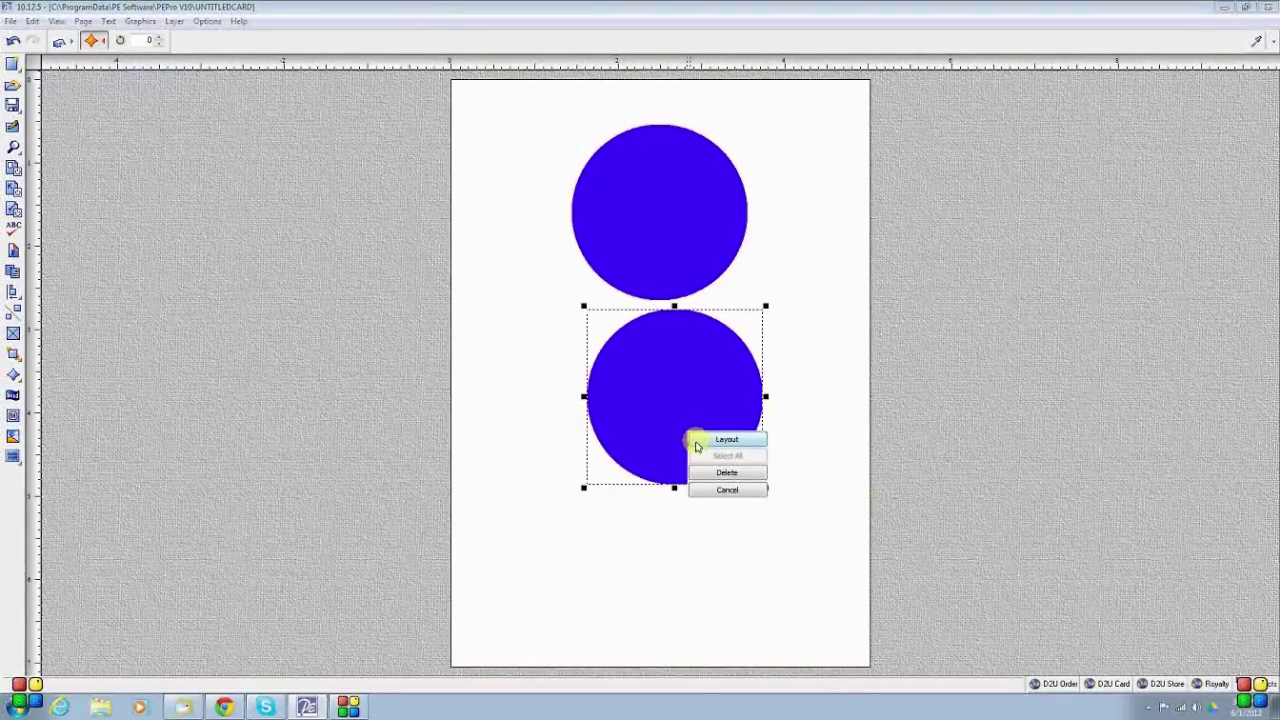
{"action": "left_click", "coordinate": [697, 442]}
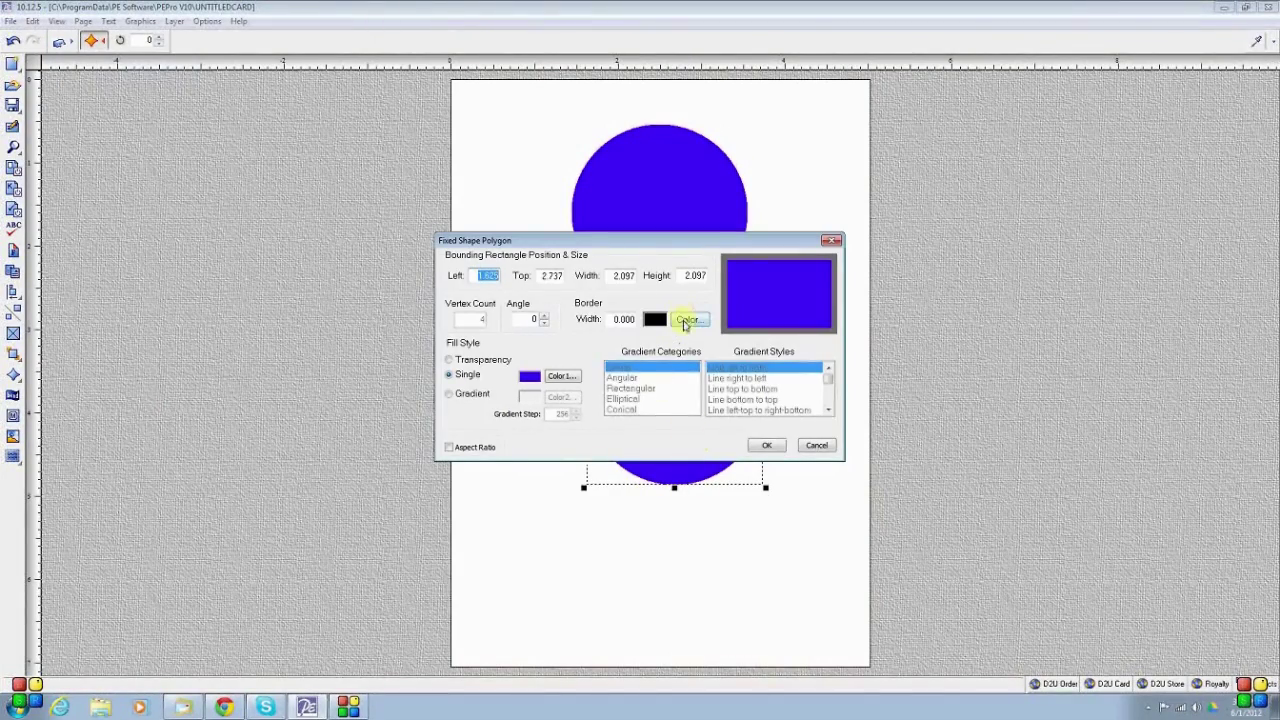
{"action": "left_click", "coordinate": [678, 329]}
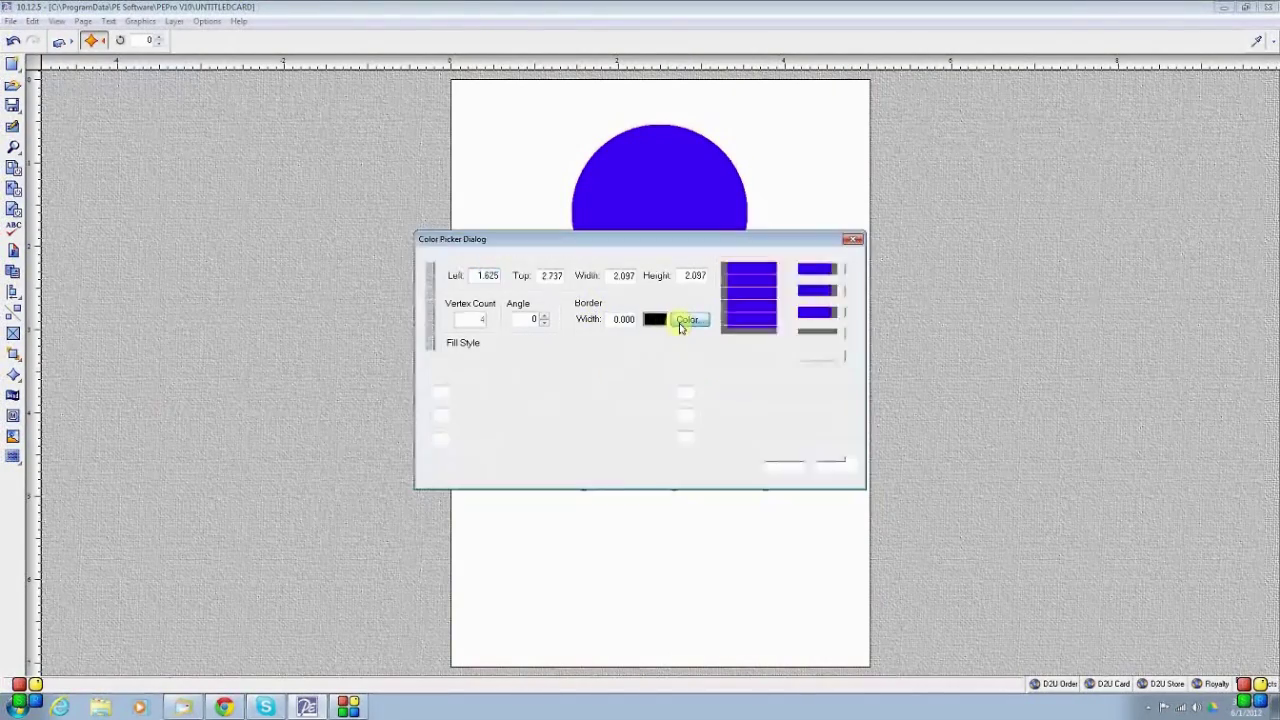
{"action": "left_click", "coordinate": [771, 270]}
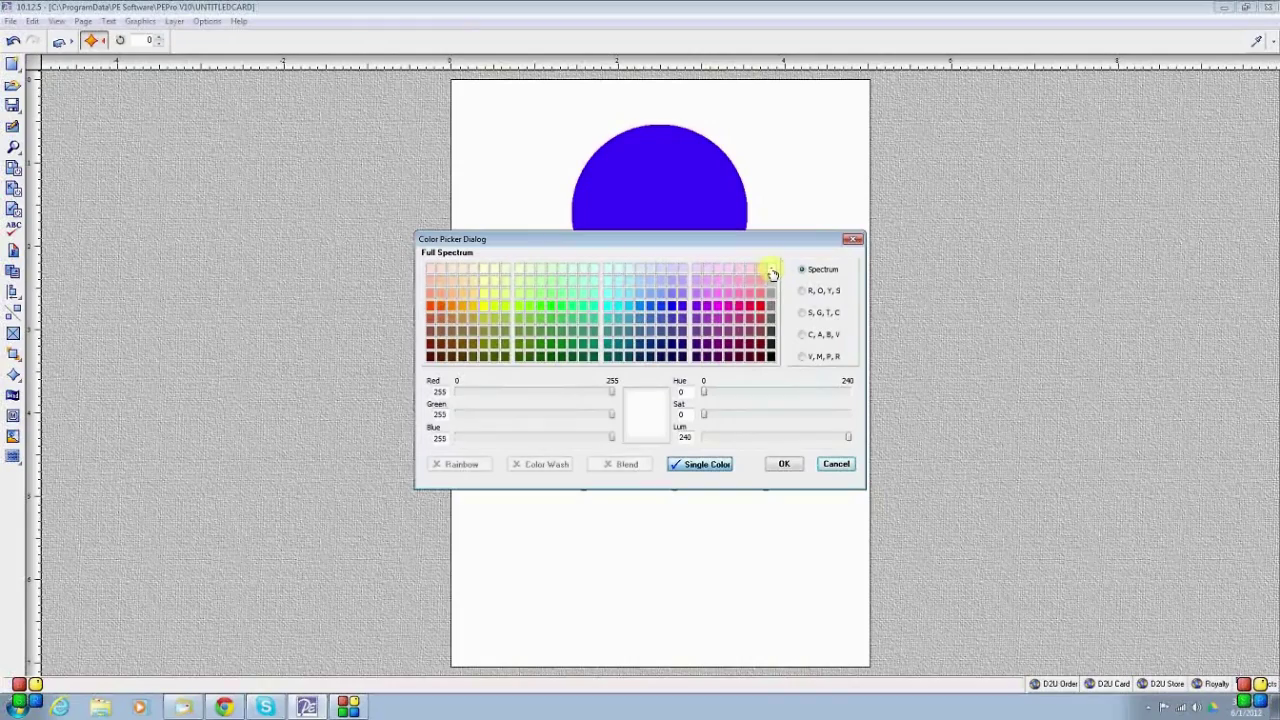
{"action": "left_click", "coordinate": [784, 466]}
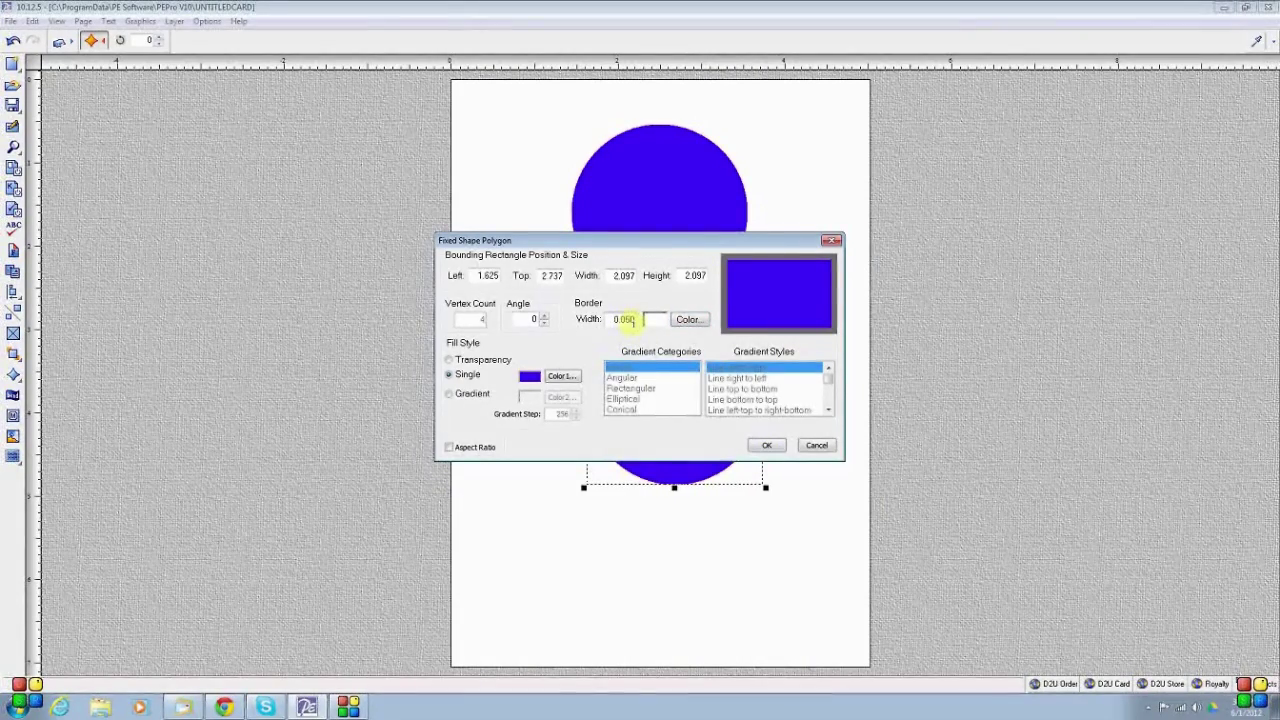
{"action": "left_click", "coordinate": [768, 446]}
{"action": "left_click_drag", "start_coordinate": [743, 449], "coordinate": [701, 401]}
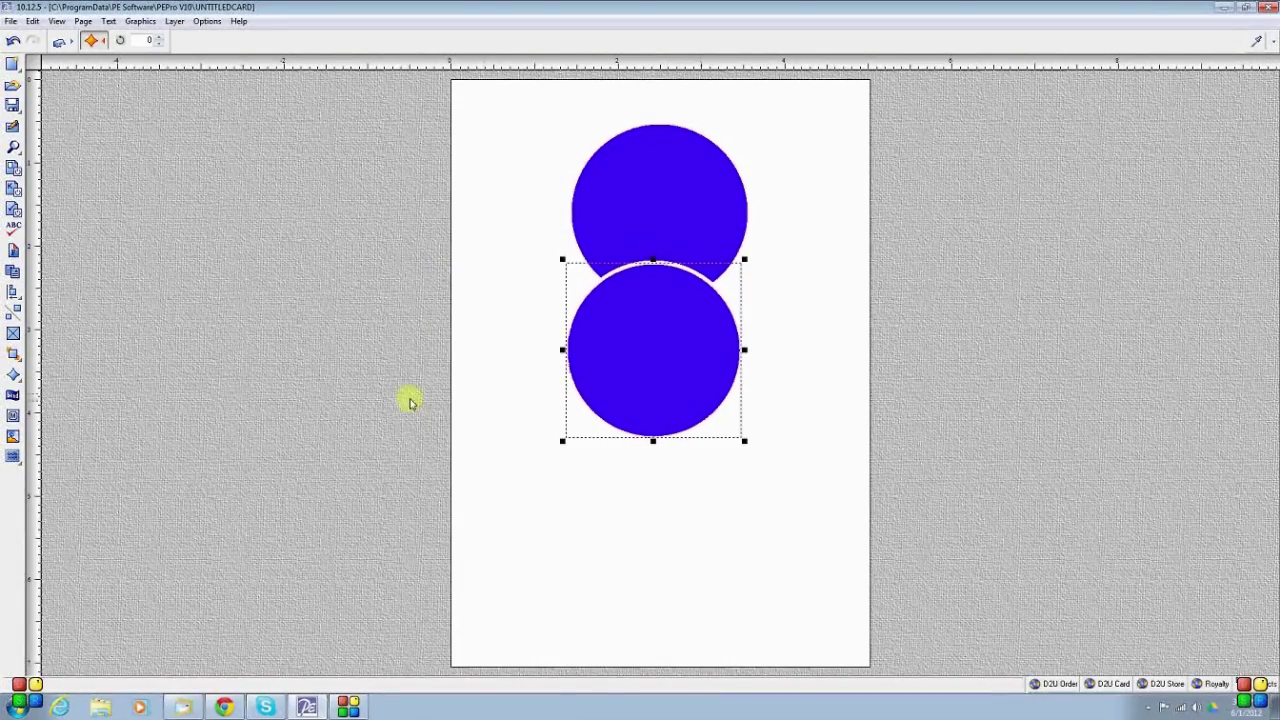
Reduce the bordered copy twice in size and drag it over the large blue circle
{"action": "left_click", "coordinate": [597, 380]}
{"action": "left_click", "coordinate": [629, 197]}
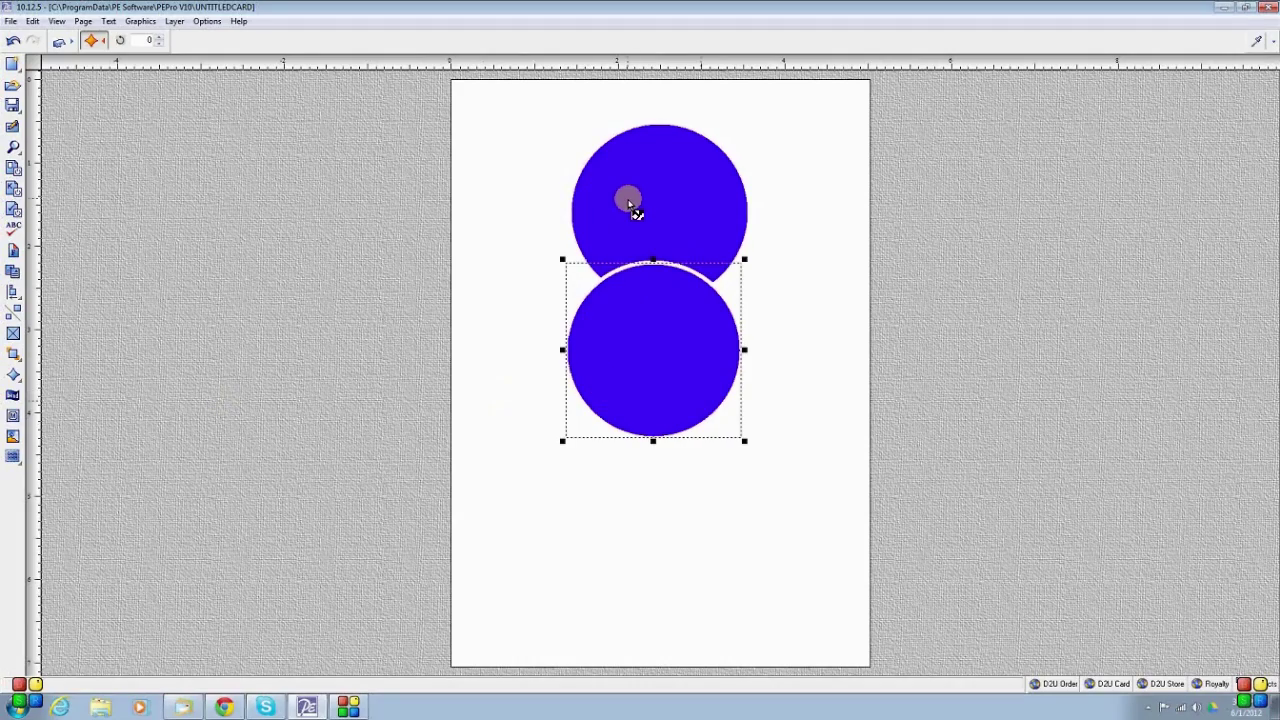
{"action": "left_click", "coordinate": [12, 318]}
{"action": "left_click", "coordinate": [12, 318]}
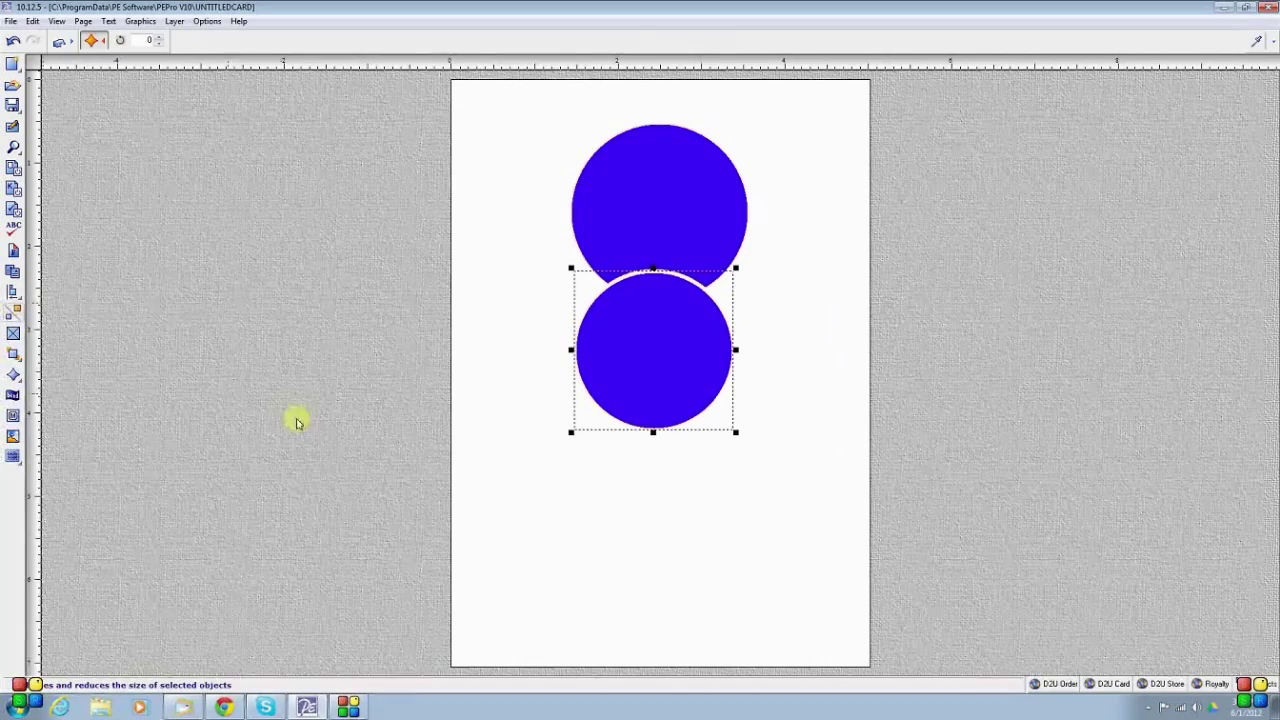
{"action": "left_click_drag", "start_coordinate": [652, 398], "coordinate": [662, 270]}
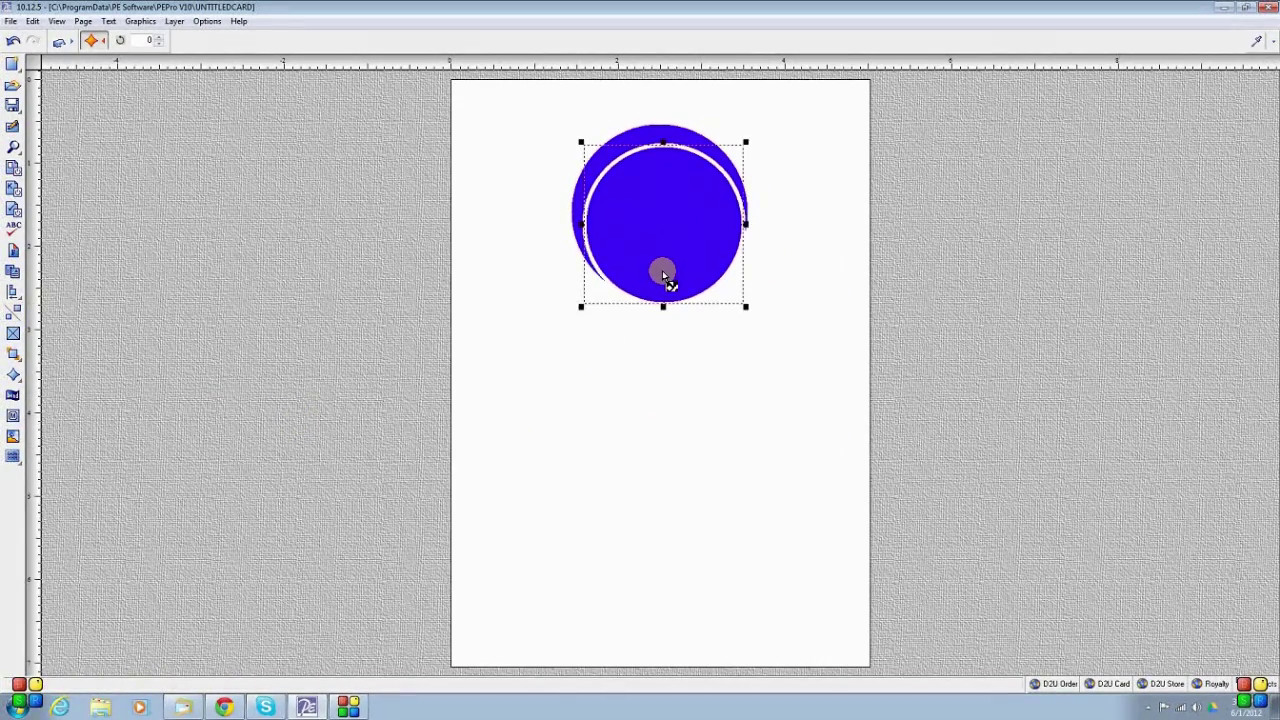
Select both circles and centre-align them so an even white inner ring shows
{"action": "left_click", "coordinate": [836, 442]}
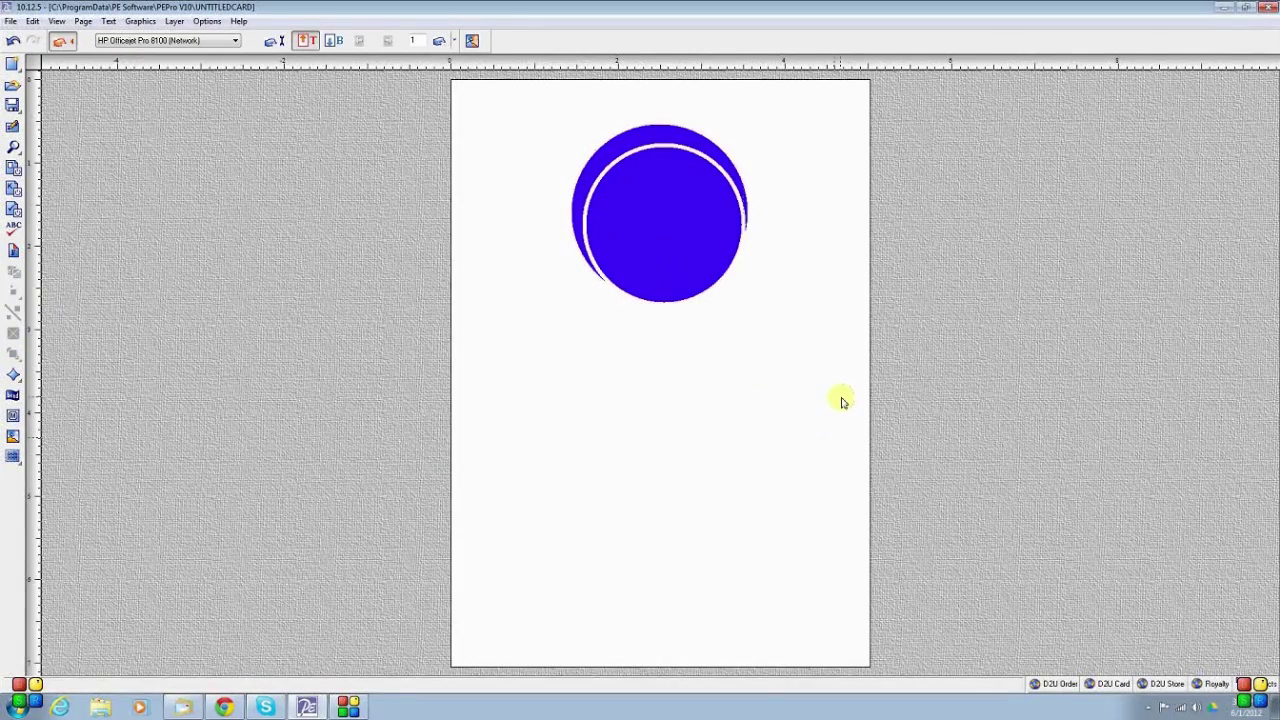
{"action": "left_click_drag", "start_coordinate": [842, 402], "coordinate": [497, 101]}
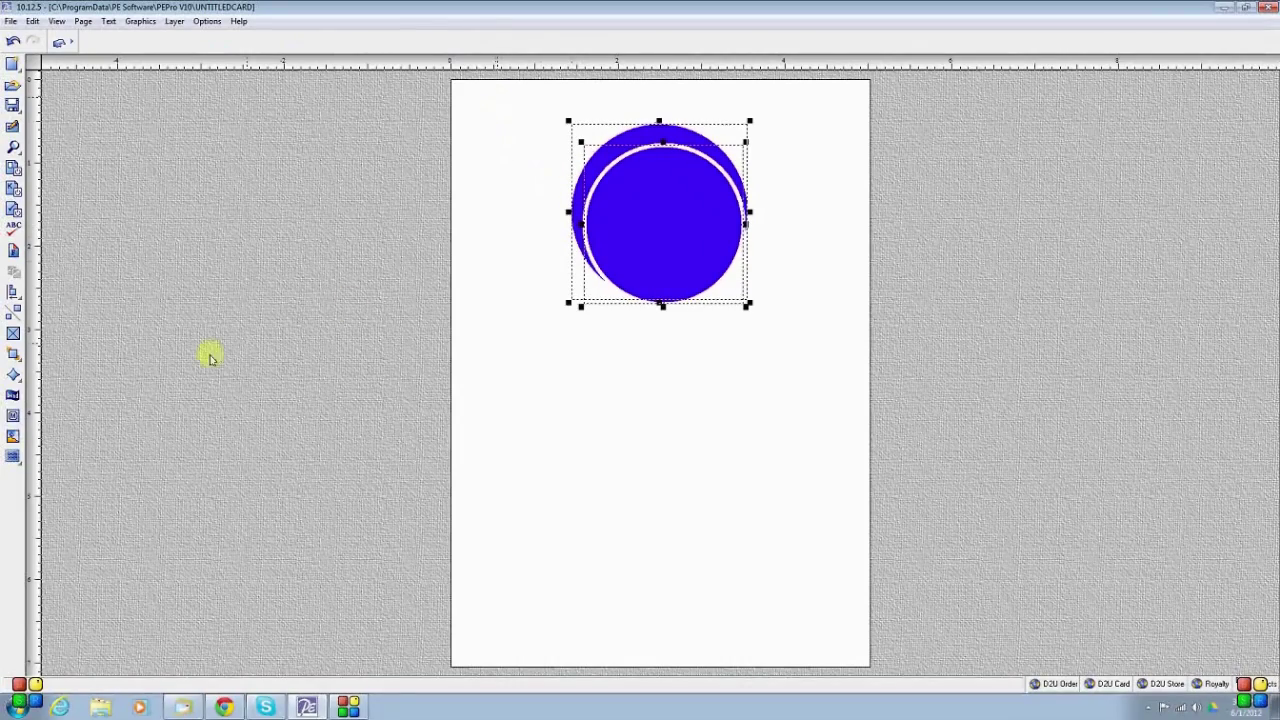
{"action": "left_click", "coordinate": [12, 293]}
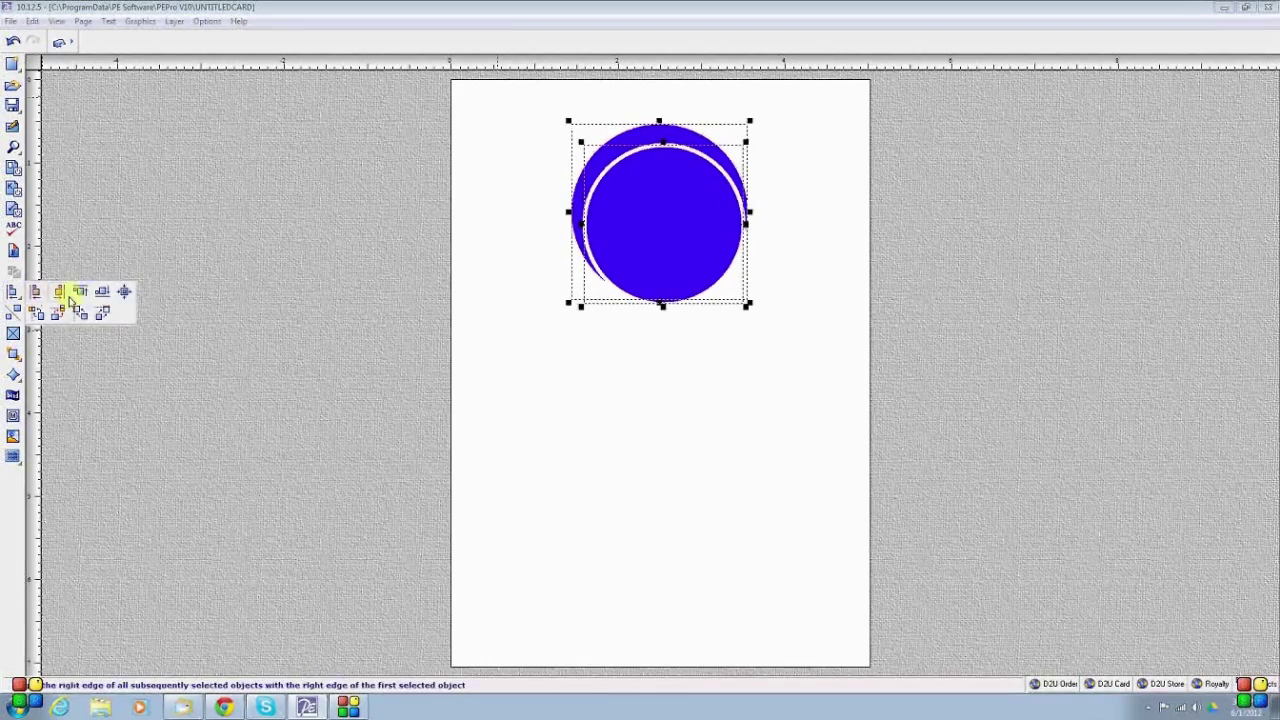
{"action": "left_click", "coordinate": [125, 294]}
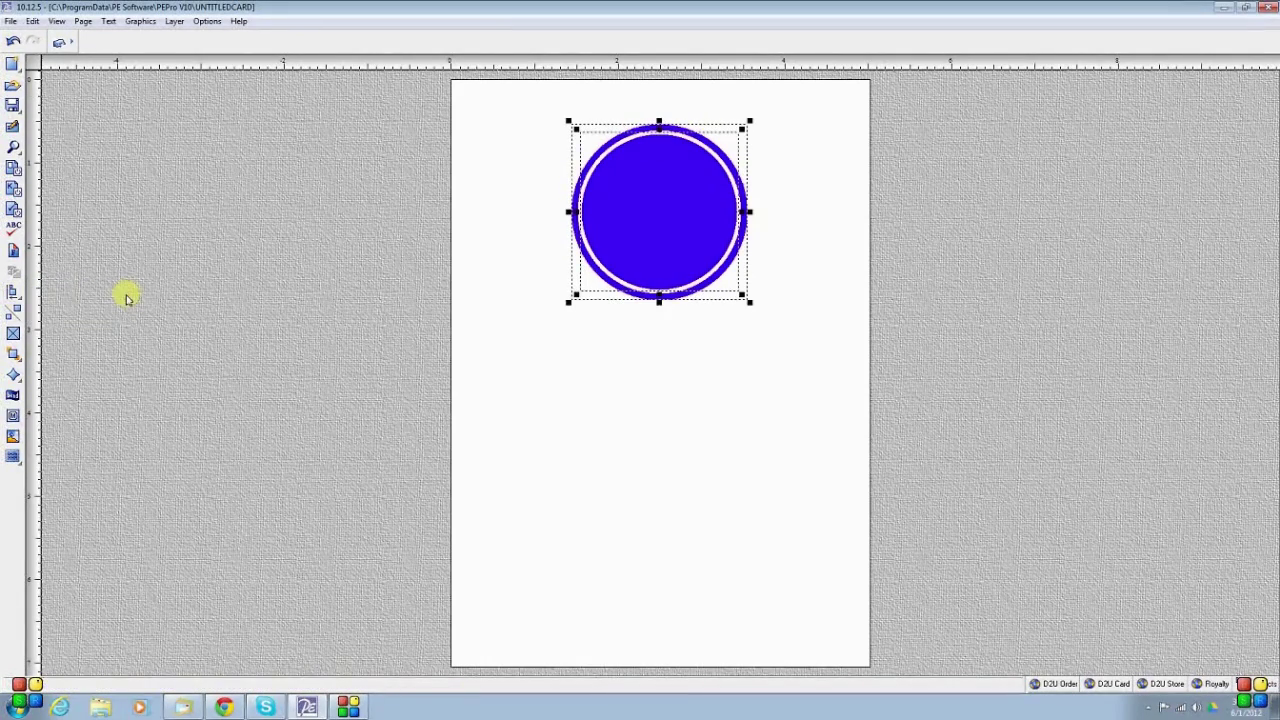
{"action": "left_click", "coordinate": [650, 386]}
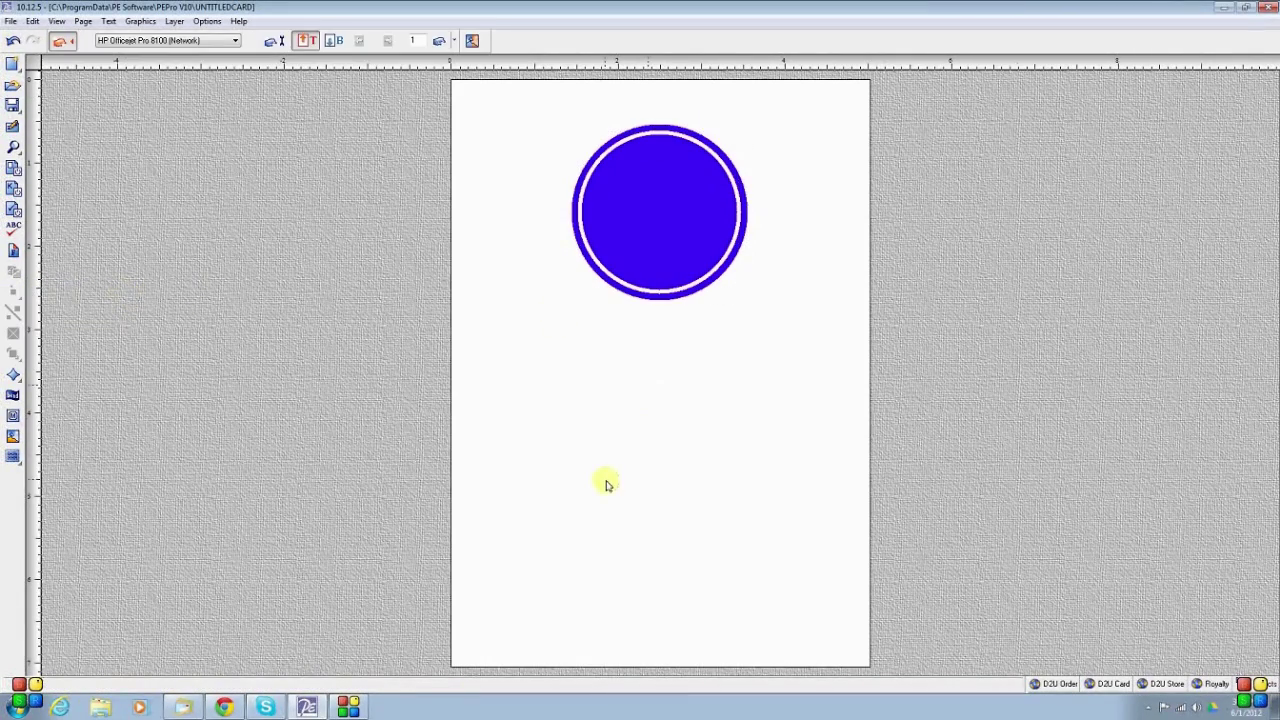
Select both circles and apply Reduce Size five times to them together
{"action": "left_click_drag", "start_coordinate": [843, 466], "coordinate": [483, 94]}
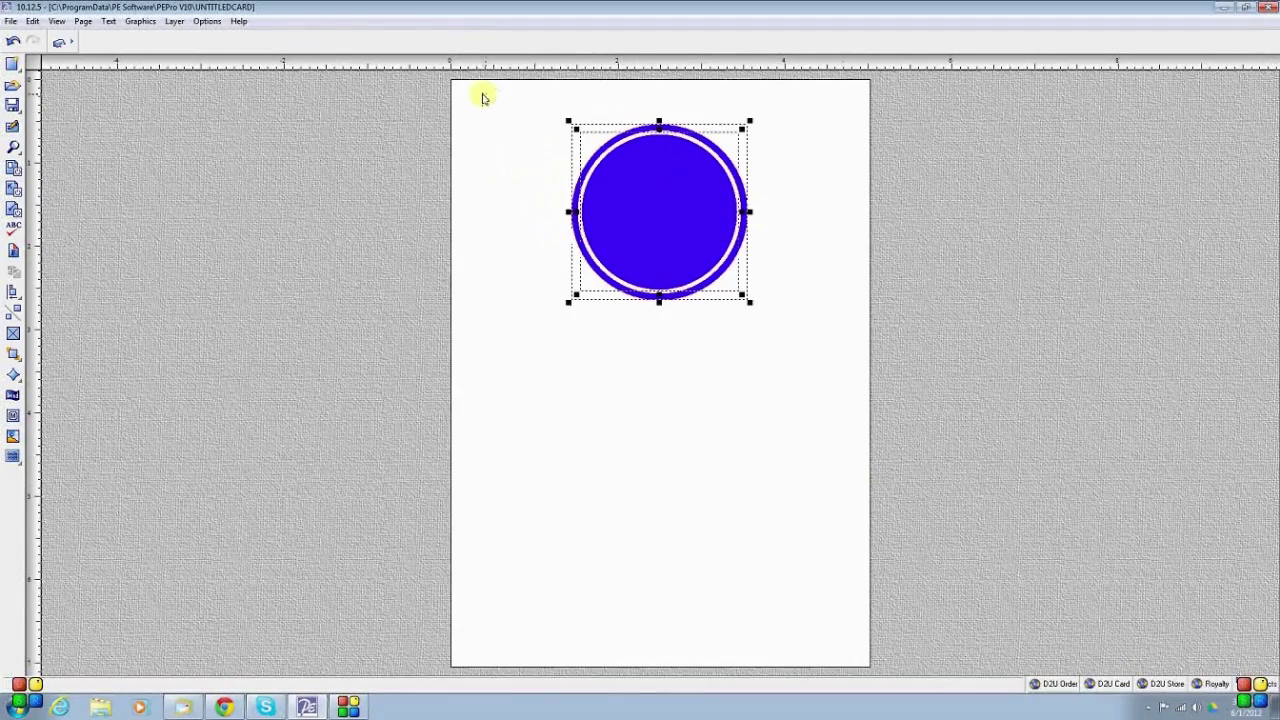
{"action": "left_click", "coordinate": [11, 316]}
{"action": "left_click", "coordinate": [11, 316]}
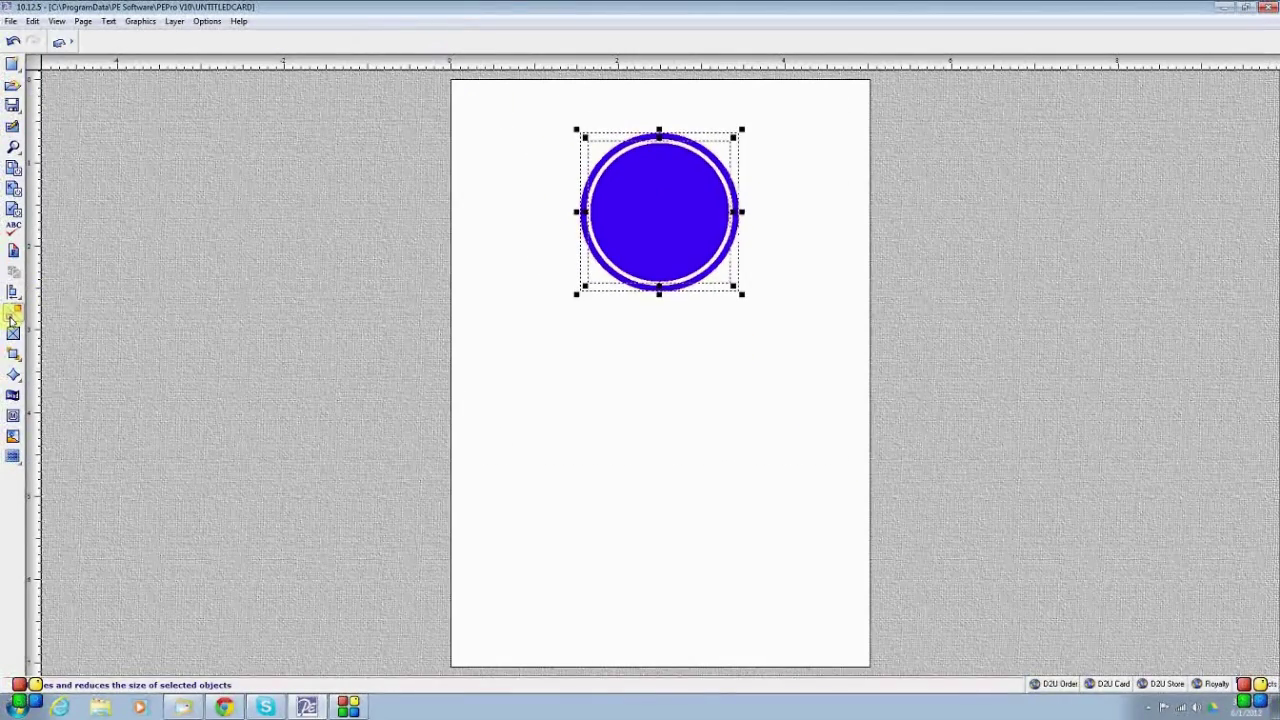
{"action": "left_click", "coordinate": [15, 314]}
{"action": "left_click", "coordinate": [15, 313]}
{"action": "left_click", "coordinate": [15, 313]}
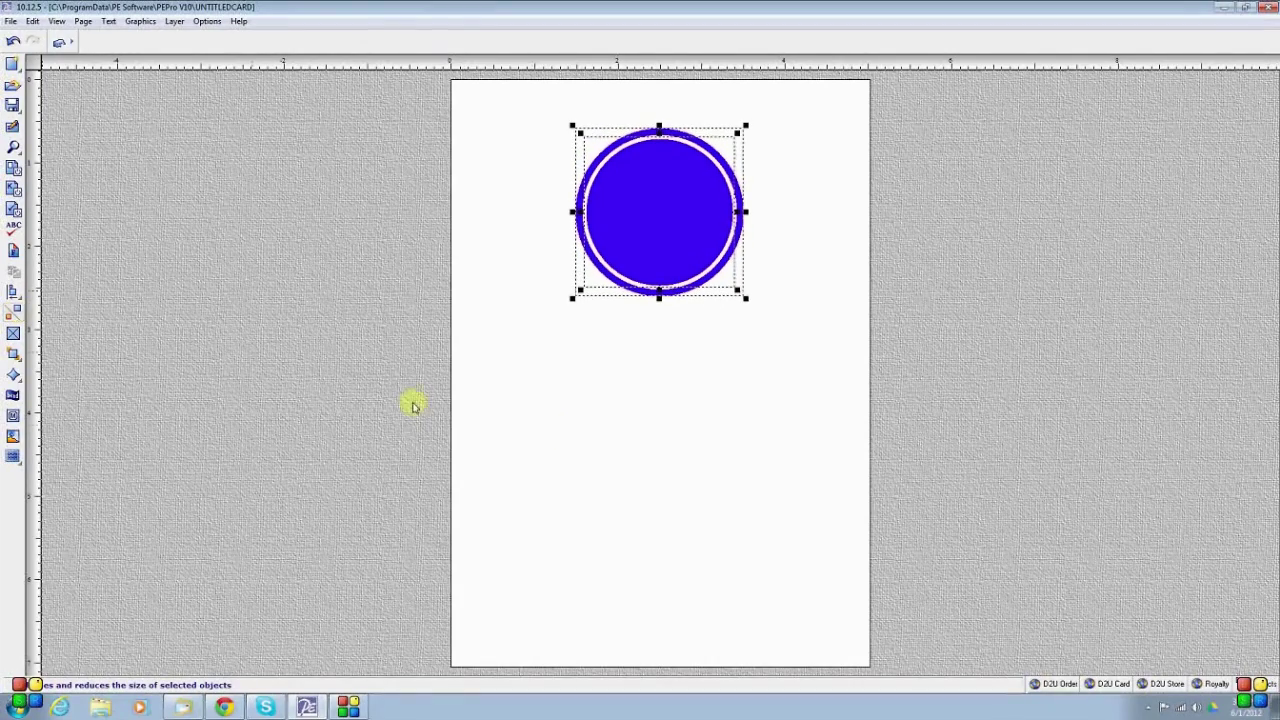
{"action": "left_click", "coordinate": [563, 440]}
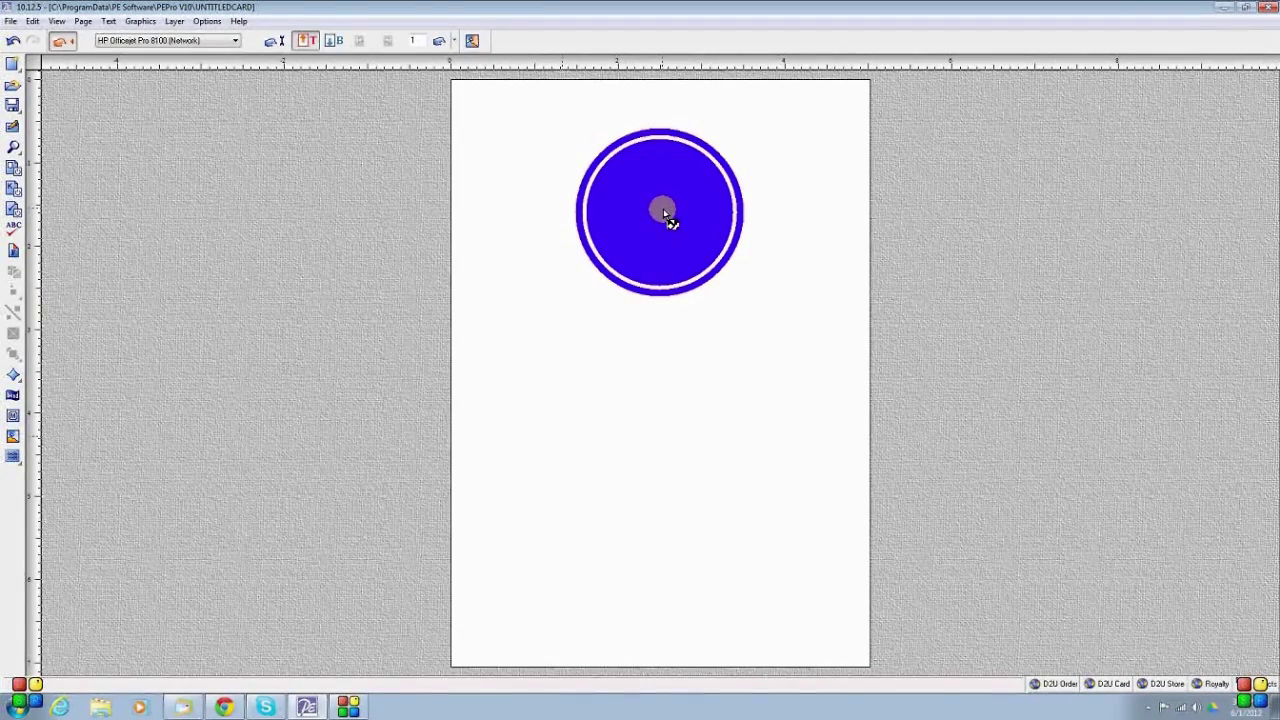
Set up a borderless monogram with initials 'aws' in the PE Virko Circle font with white text
{"action": "left_click", "coordinate": [14, 418]}
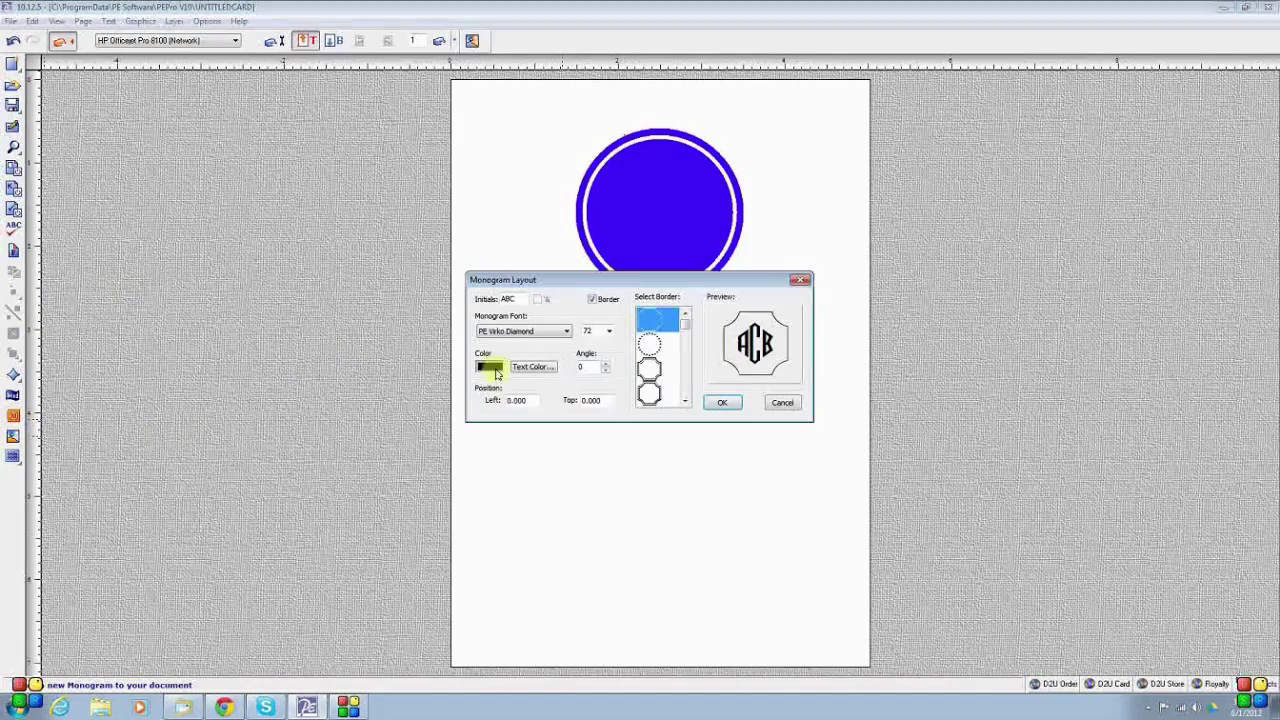
{"action": "left_click", "coordinate": [566, 333]}
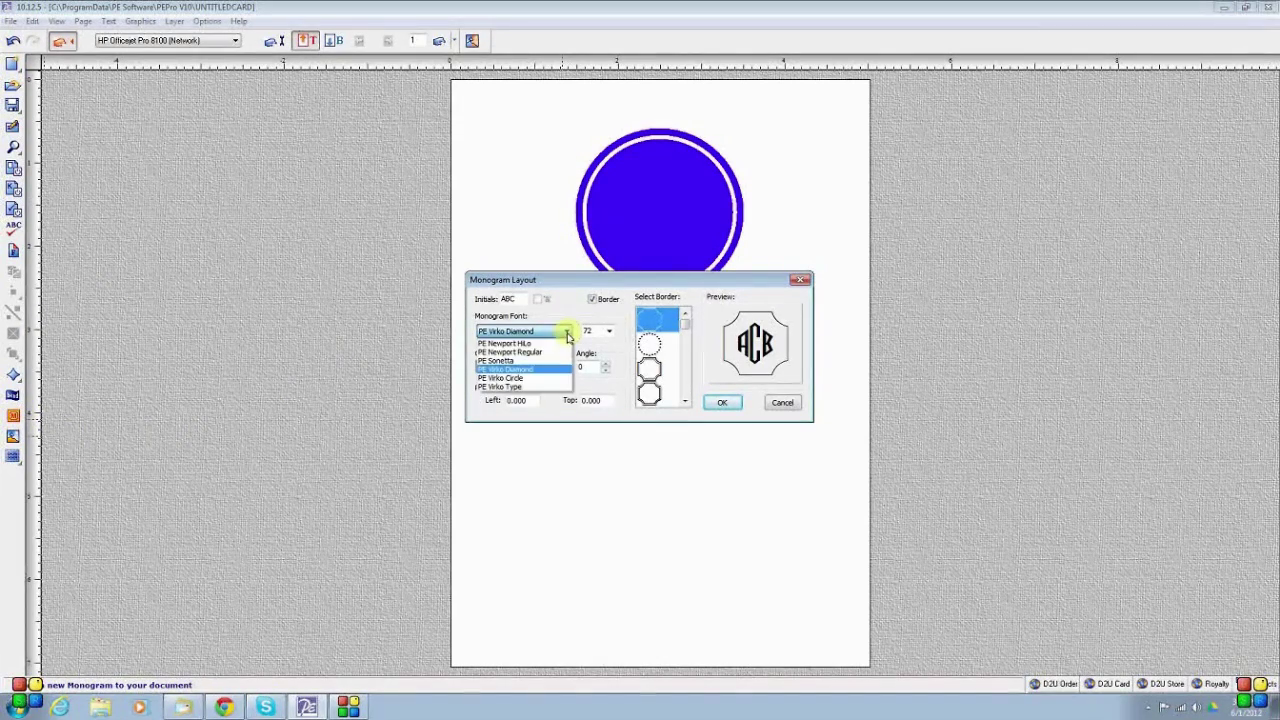
{"action": "left_click", "coordinate": [549, 378]}
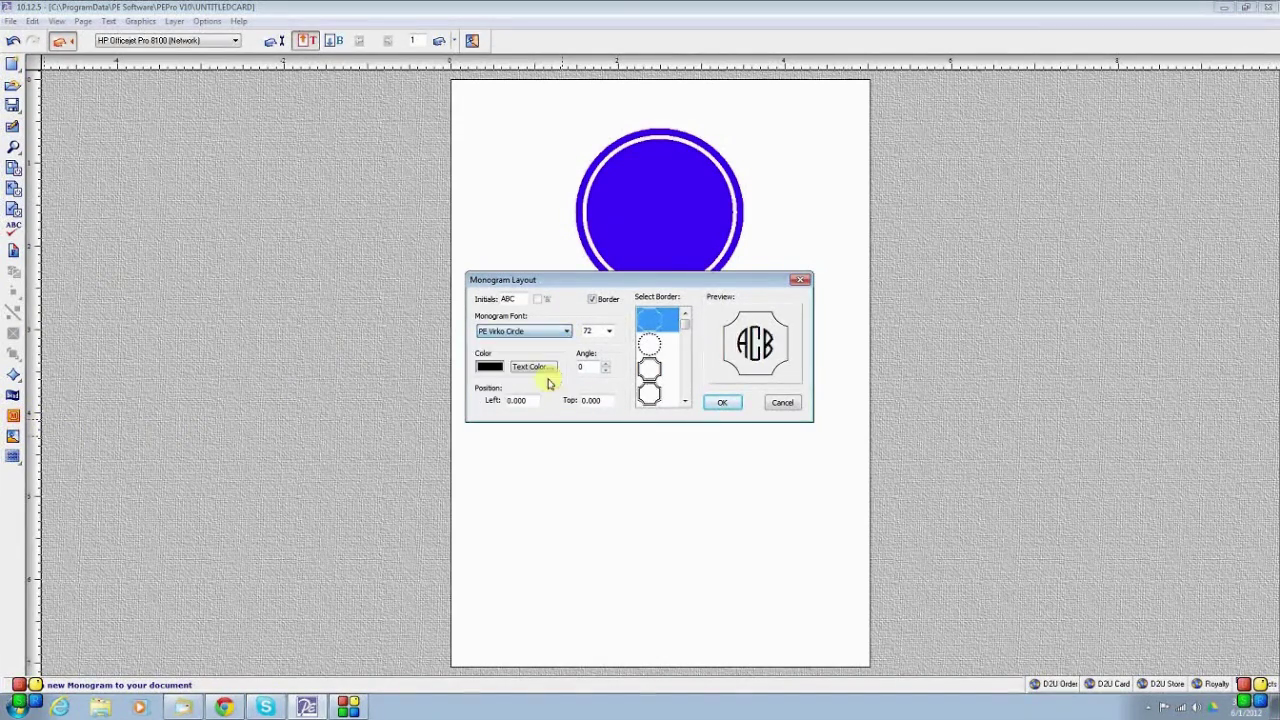
{"action": "left_click", "coordinate": [592, 300]}
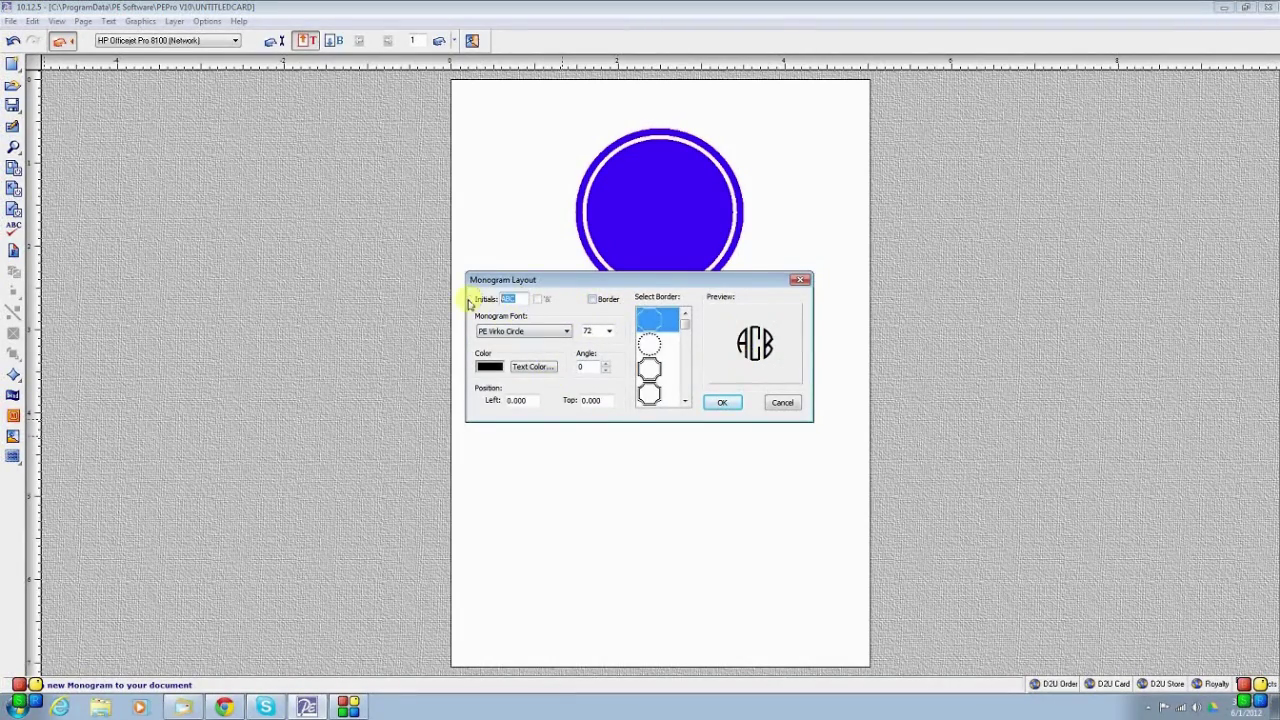
{"action": "type", "text": "aws"}
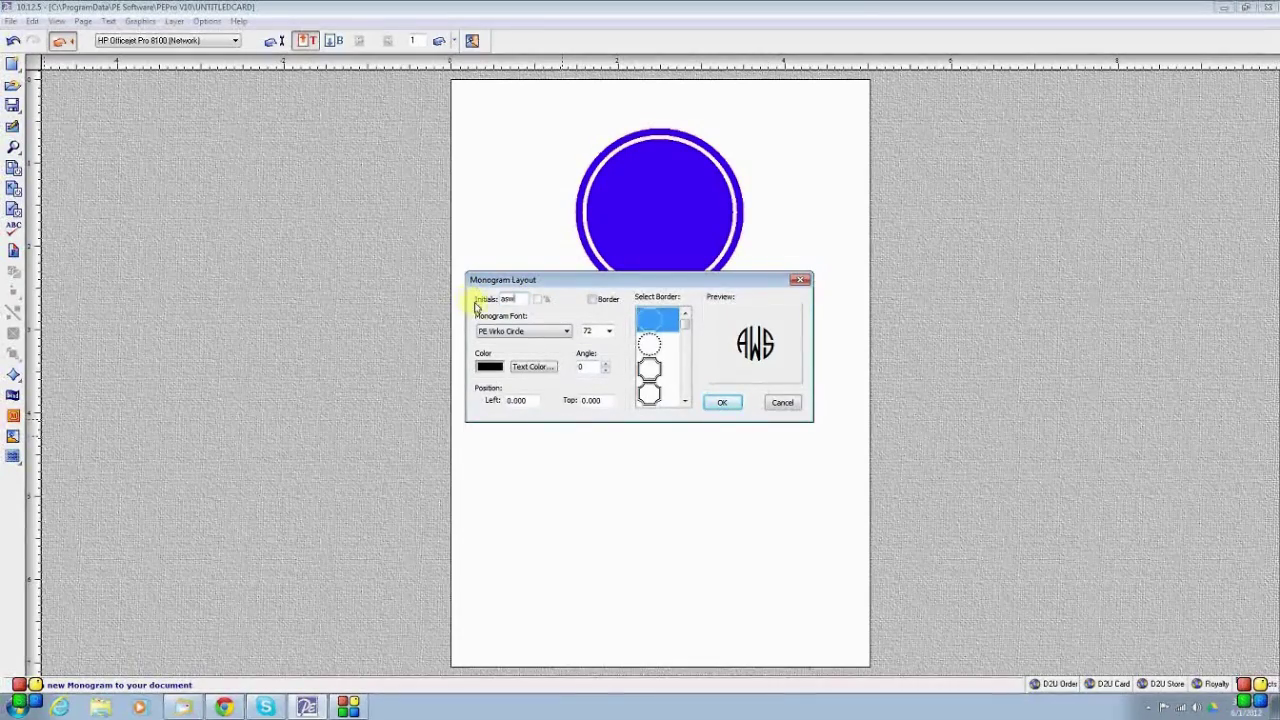
{"action": "left_click", "coordinate": [540, 367]}
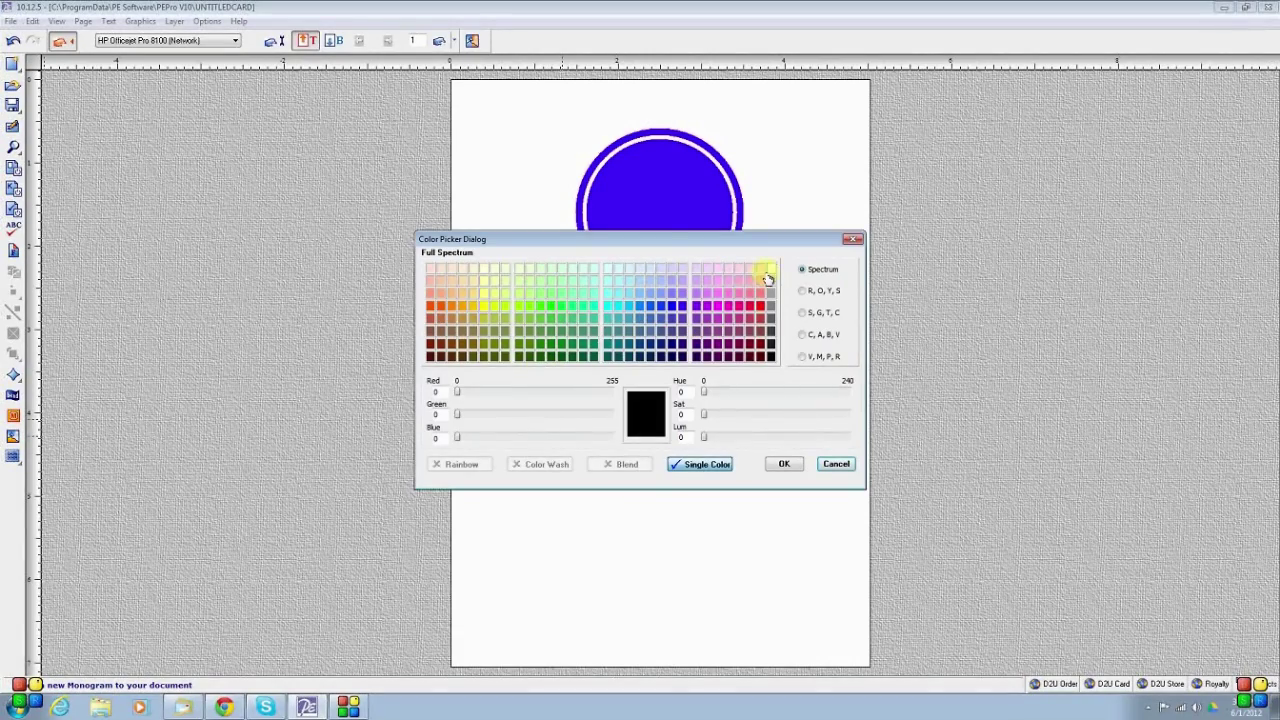
{"action": "left_click", "coordinate": [771, 272]}
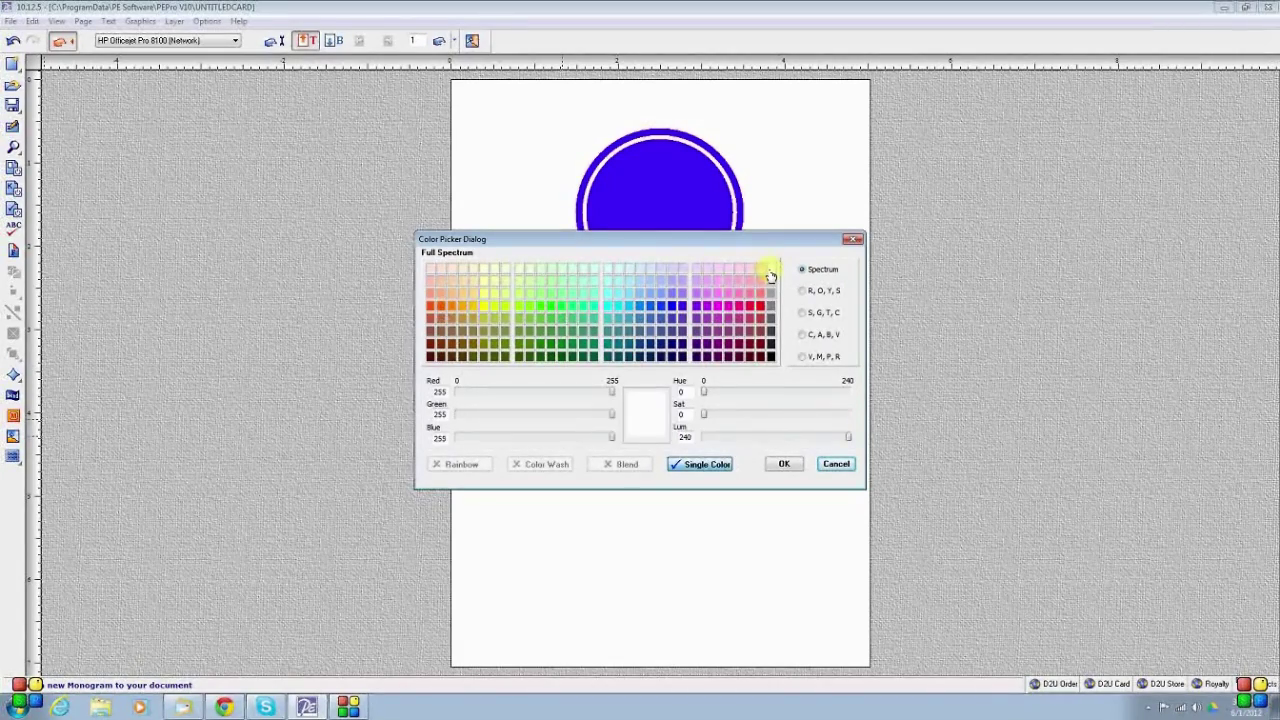
{"action": "left_click", "coordinate": [783, 466]}
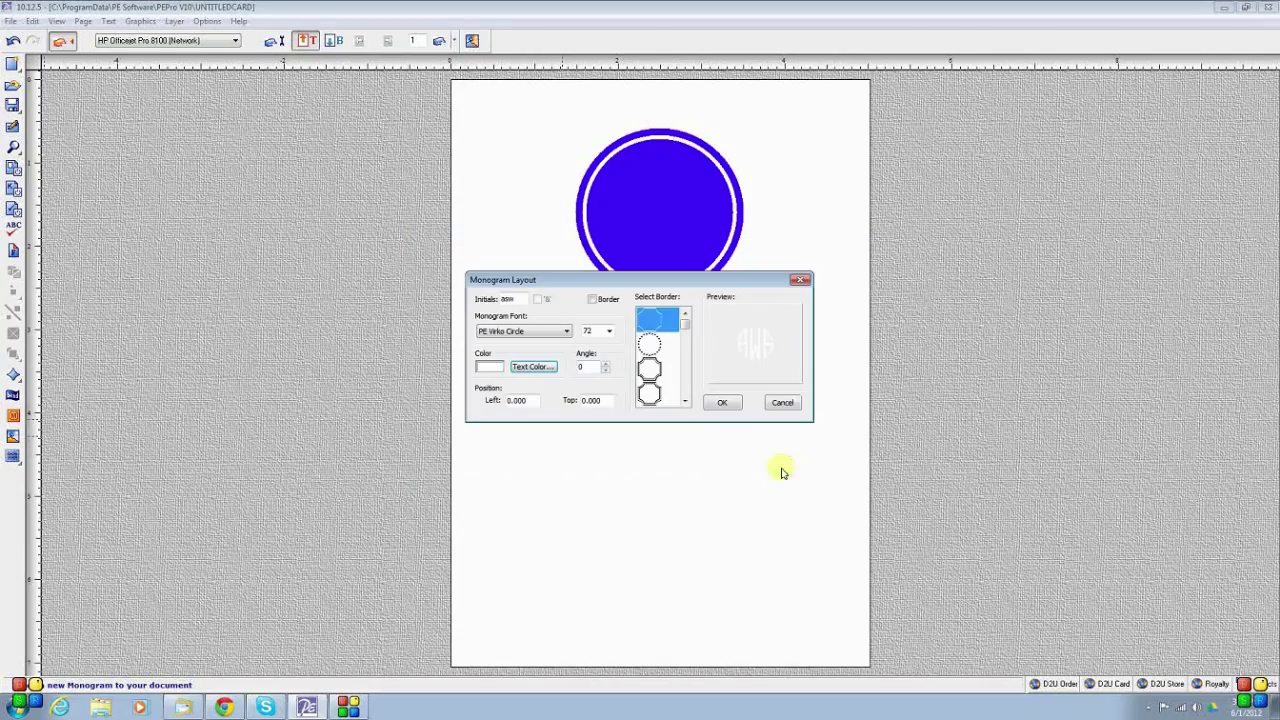
Place the AWS monogram on the blue circle and enlarge it ten times
{"action": "left_click", "coordinate": [722, 403]}
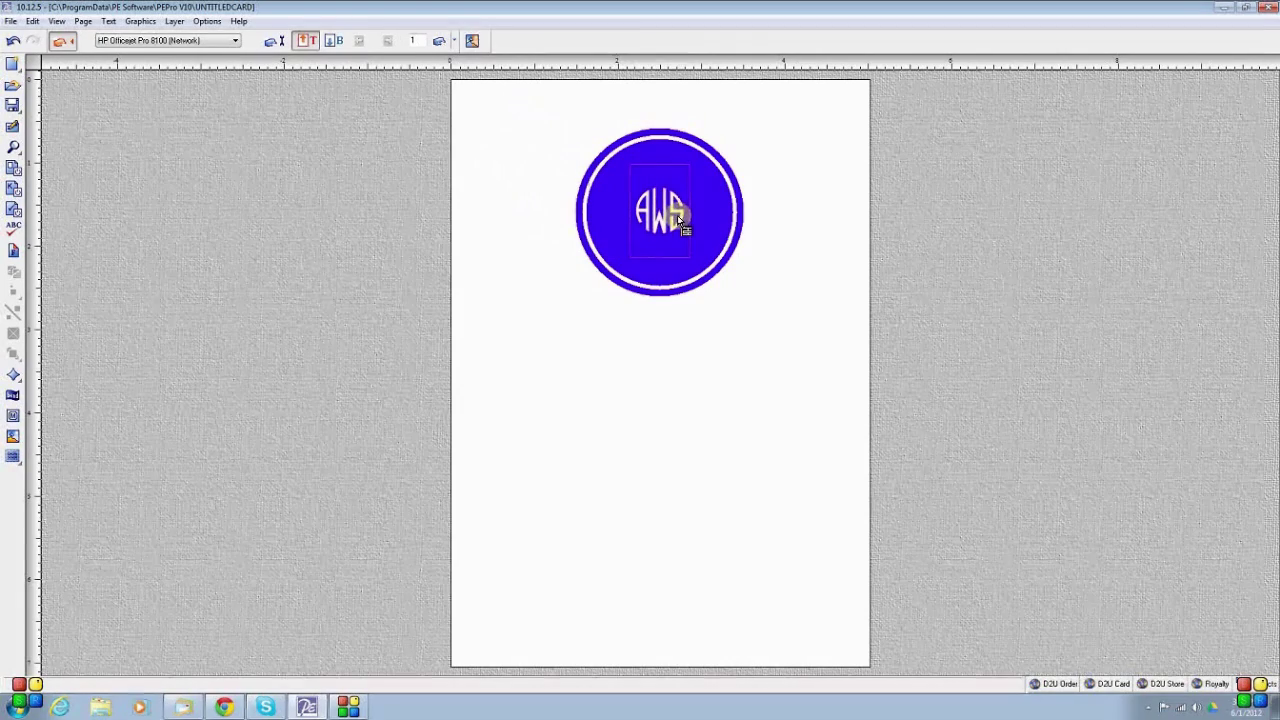
{"action": "left_click", "coordinate": [677, 215]}
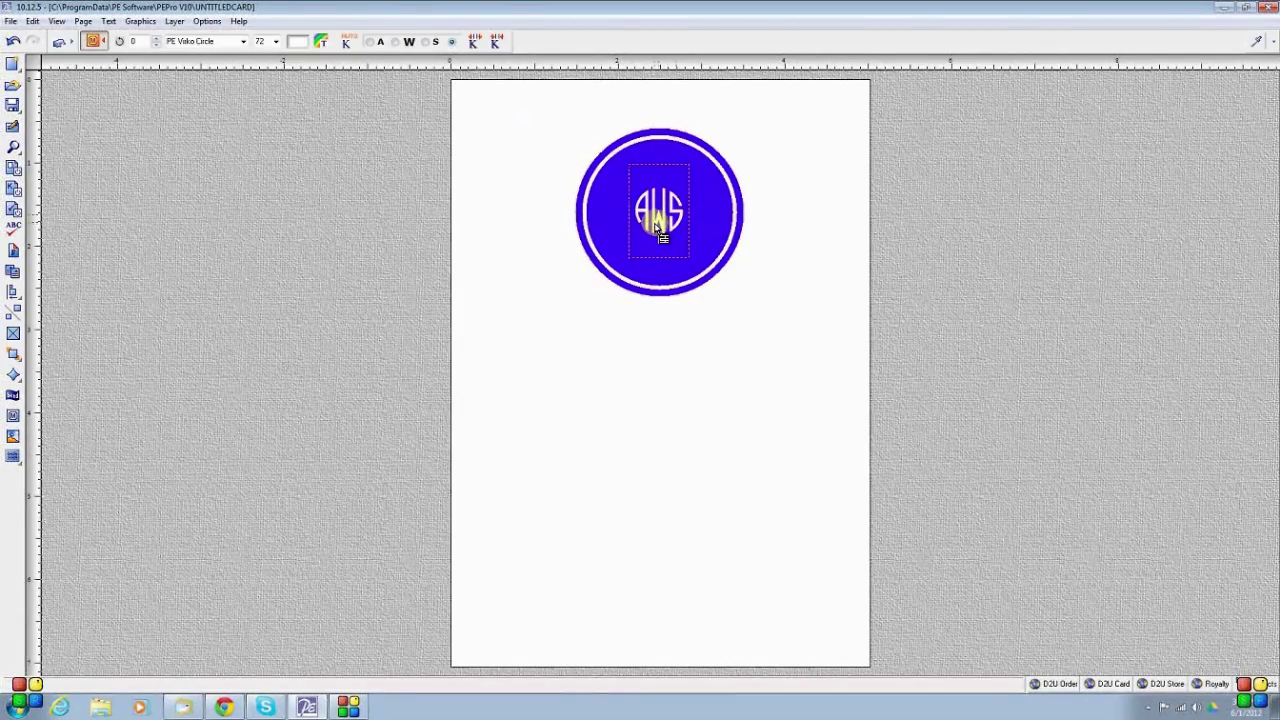
{"action": "left_click", "coordinate": [16, 315]}
{"action": "left_click", "coordinate": [16, 315]}
{"action": "left_click", "coordinate": [17, 314]}
{"action": "left_click", "coordinate": [18, 312]}
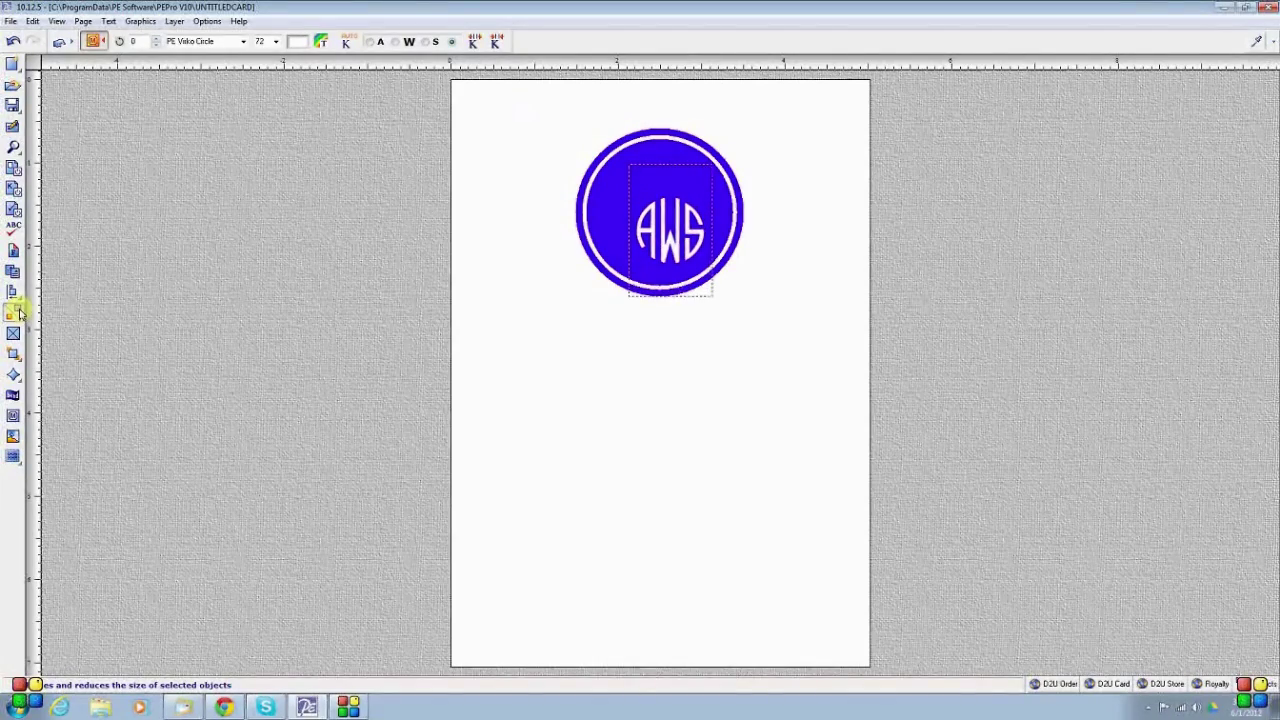
{"action": "left_click", "coordinate": [18, 312]}
{"action": "left_click", "coordinate": [18, 312]}
{"action": "left_click", "coordinate": [18, 312]}
{"action": "left_click", "coordinate": [18, 312]}
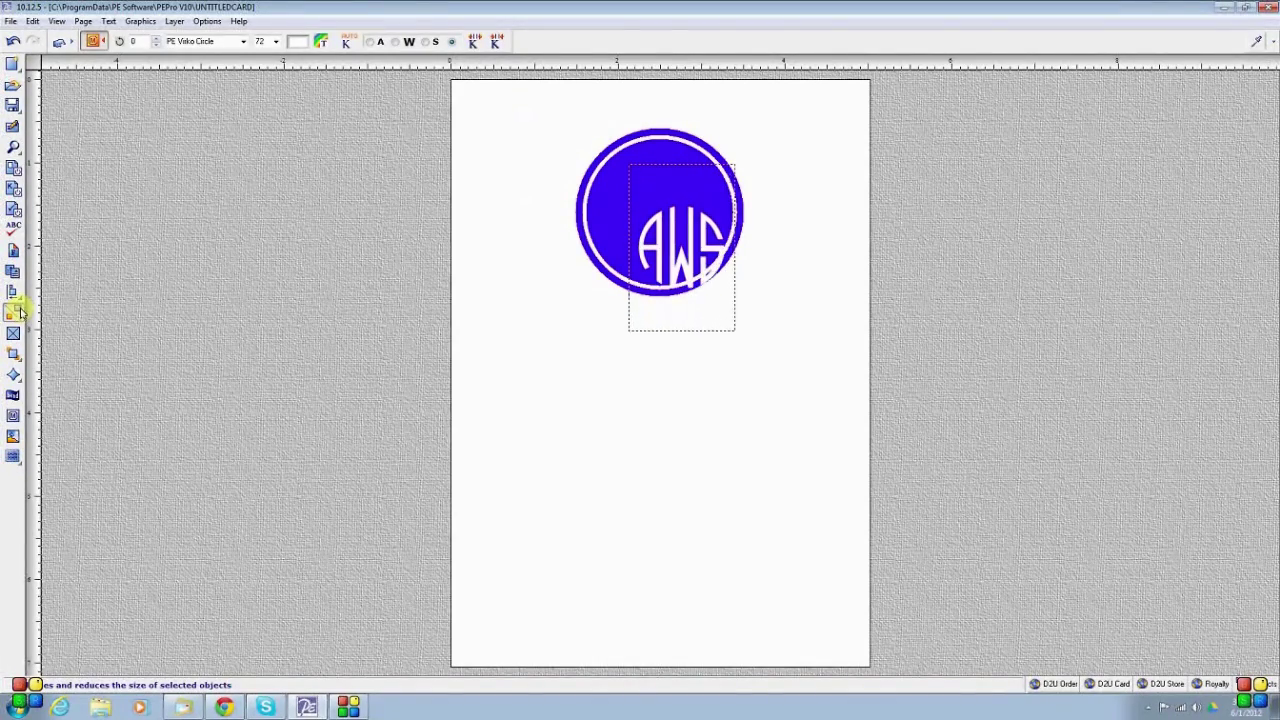
{"action": "left_click", "coordinate": [18, 312]}
{"action": "left_click", "coordinate": [18, 312]}
Centre the monogram in the circle and enlarge it further to size 174
{"action": "left_click_drag", "start_coordinate": [679, 326], "coordinate": [651, 280]}
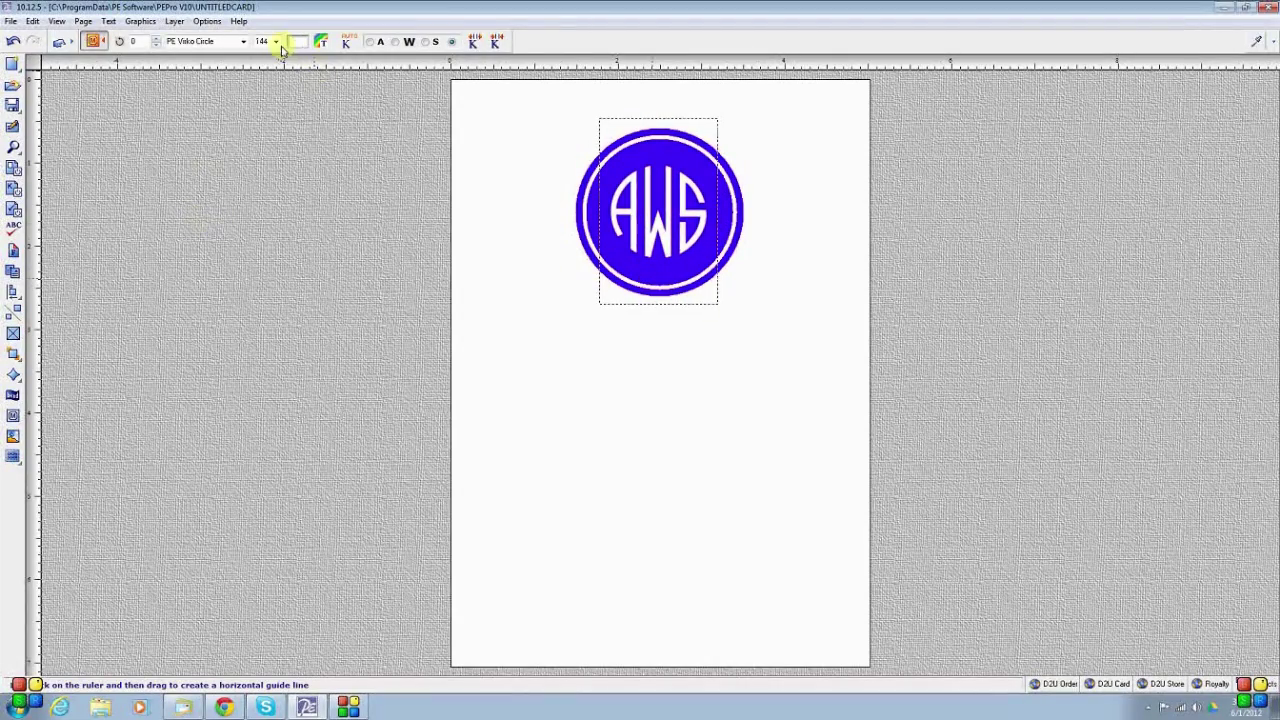
{"action": "left_click", "coordinate": [18, 312]}
{"action": "left_click", "coordinate": [18, 312]}
{"action": "left_click", "coordinate": [18, 312]}
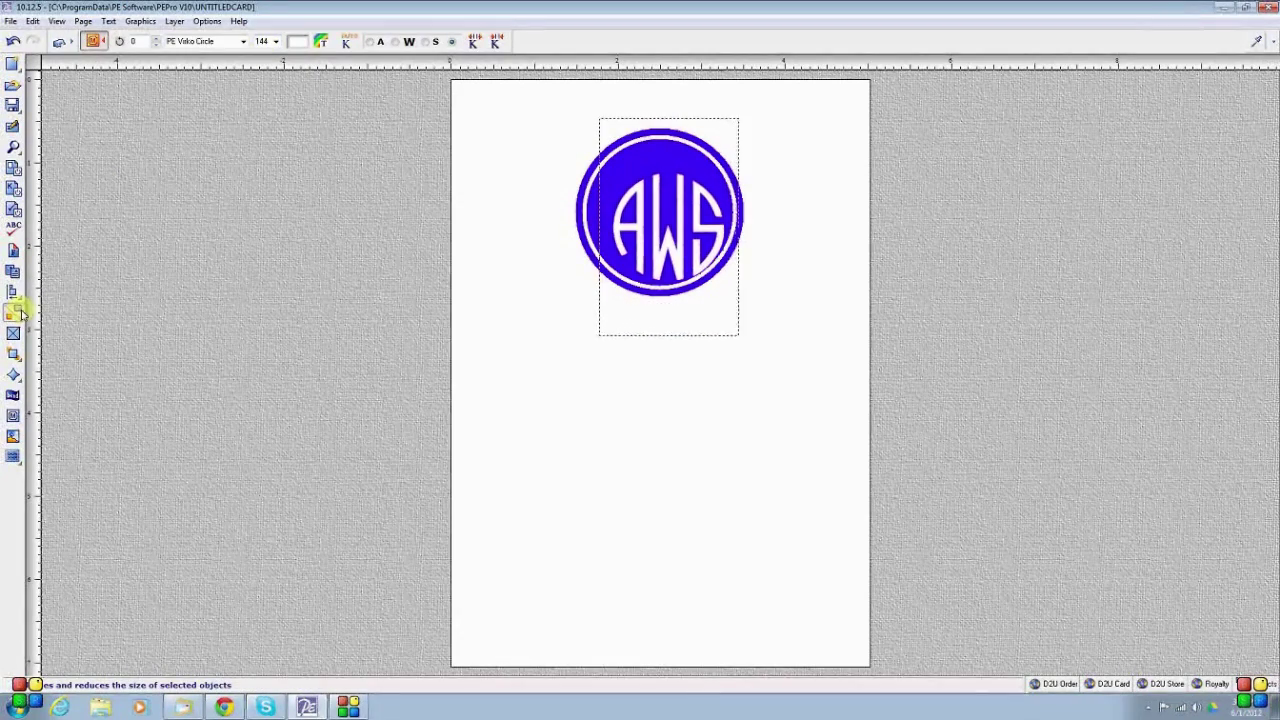
{"action": "left_click", "coordinate": [643, 330]}
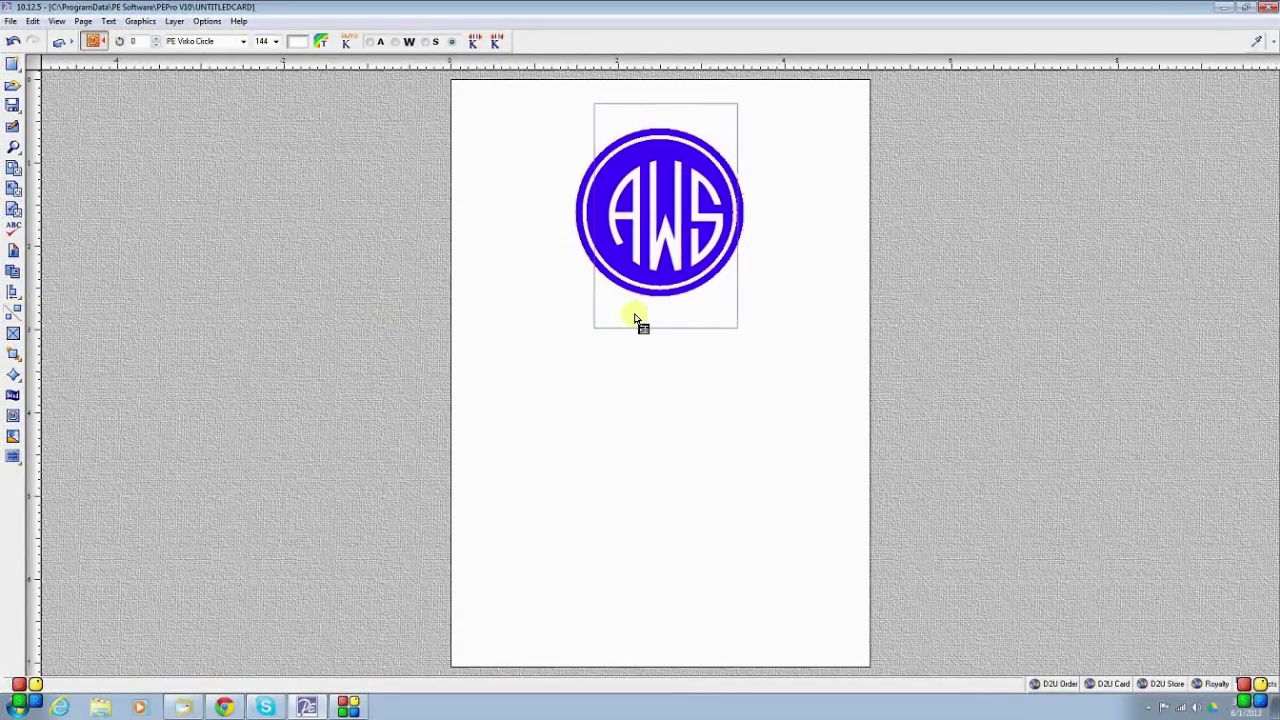
{"action": "left_click_drag", "start_coordinate": [634, 318], "coordinate": [634, 323]}
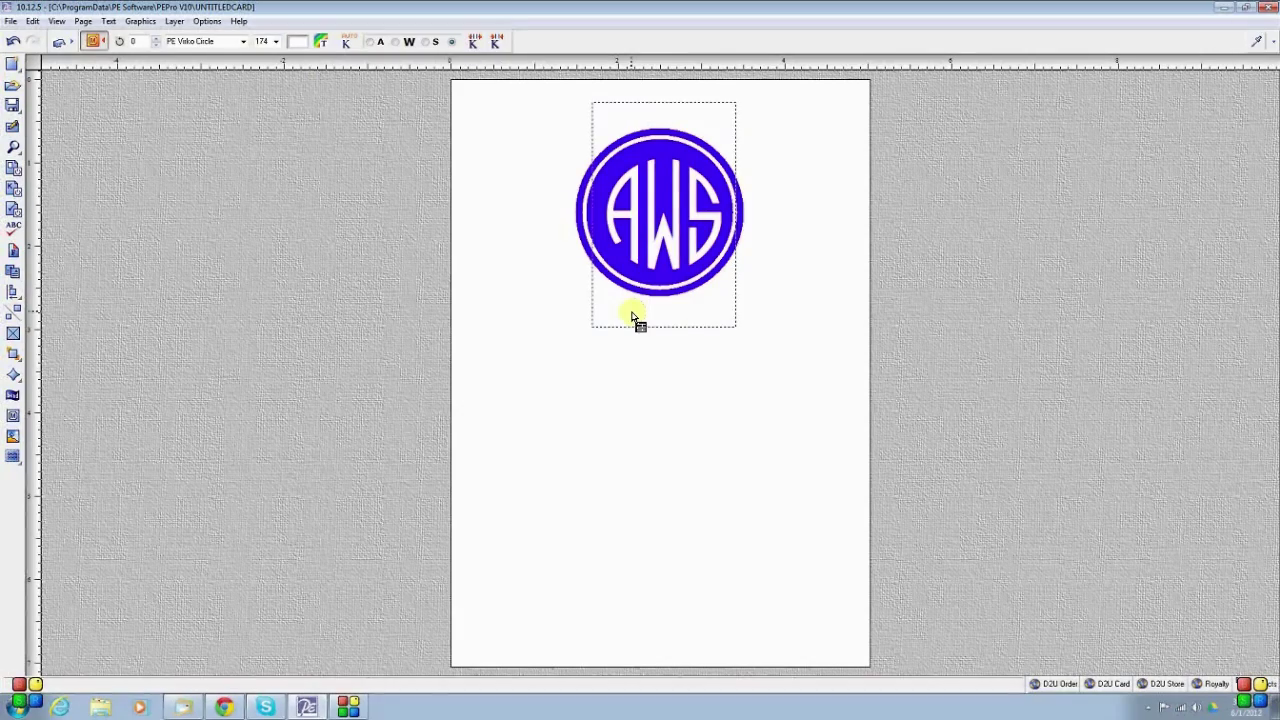
{"action": "left_click", "coordinate": [780, 410]}
Select the ringed circle and AWS initials and centre-align them, realigning after a small nudge
{"action": "left_click_drag", "start_coordinate": [851, 434], "coordinate": [452, 89]}
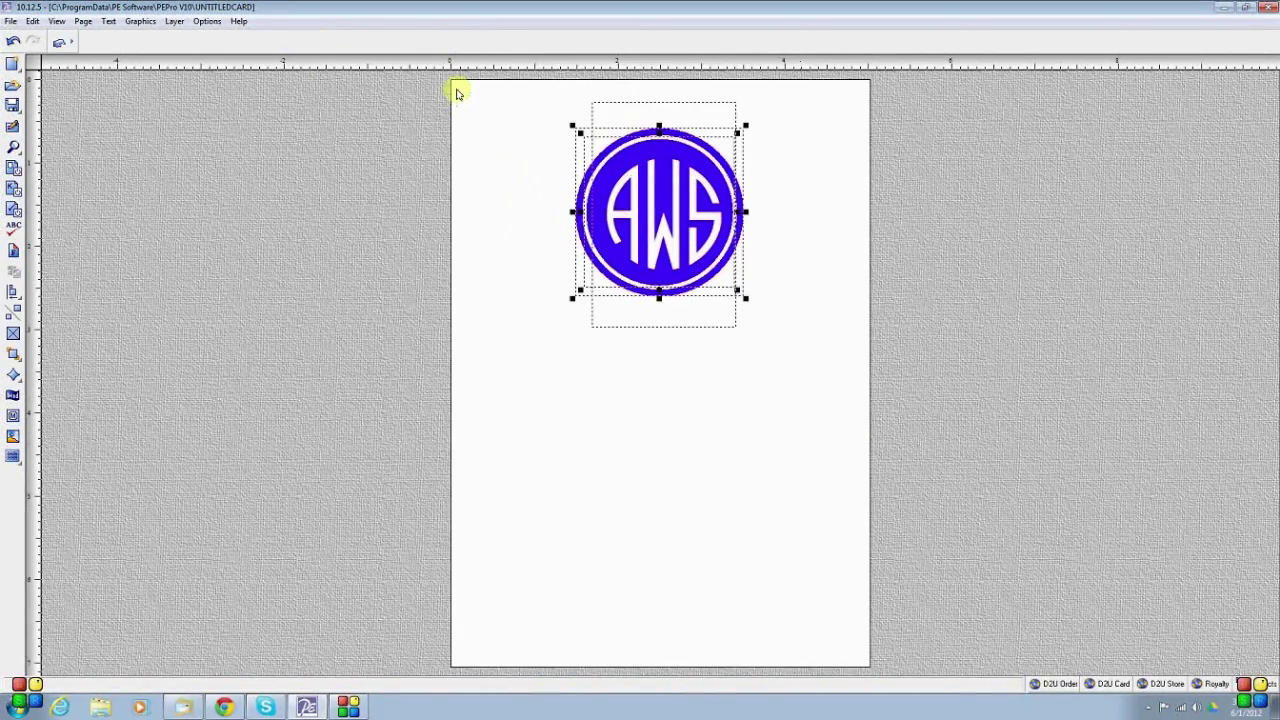
{"action": "left_click", "coordinate": [12, 305]}
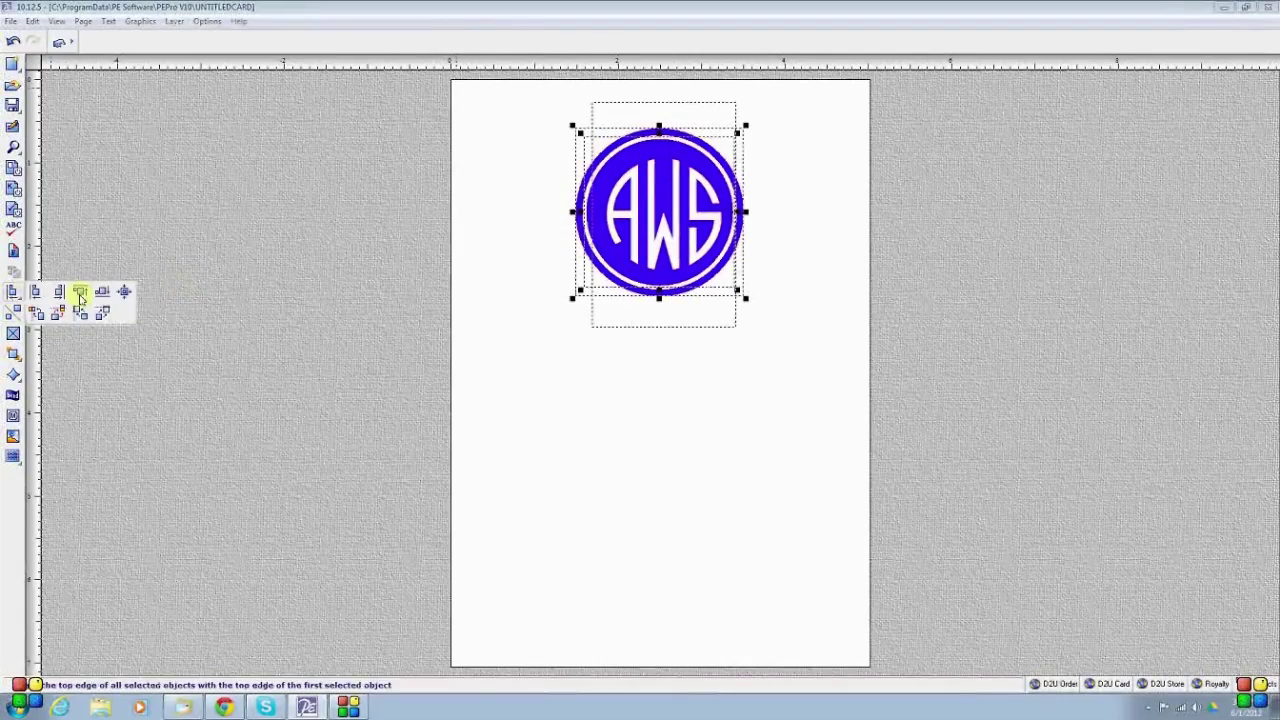
{"action": "left_click", "coordinate": [126, 294]}
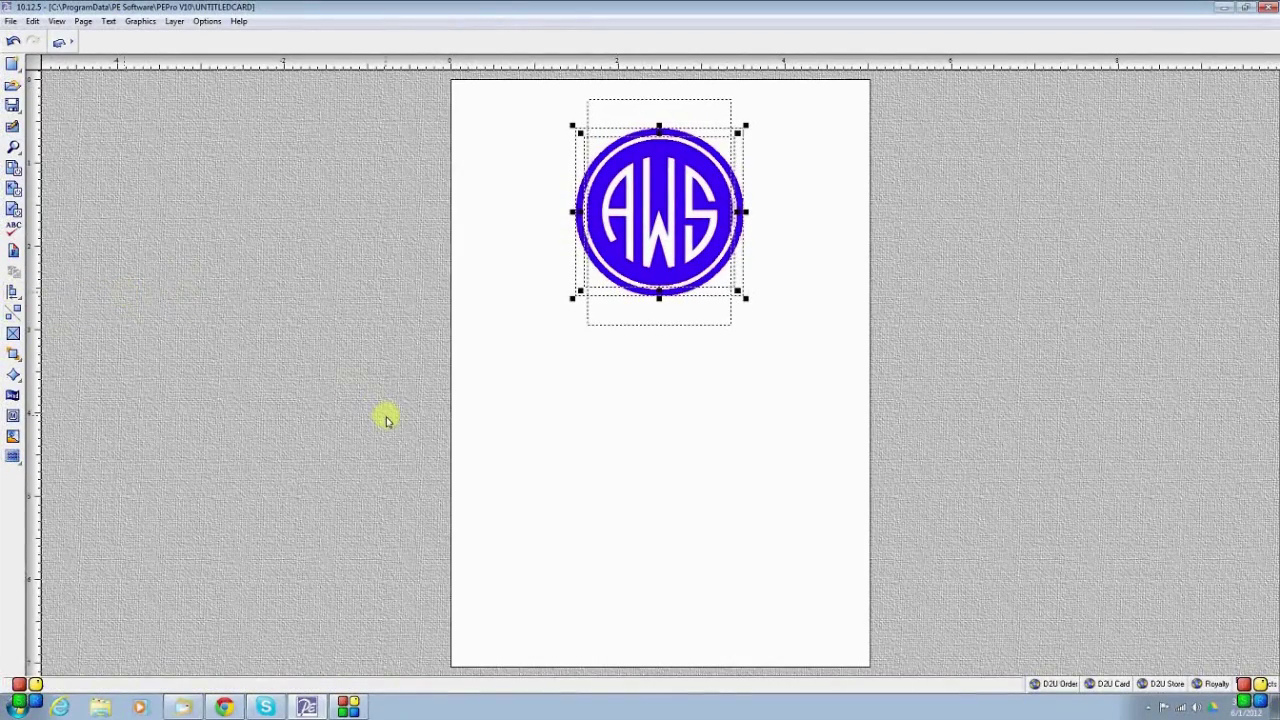
{"action": "mouse_move", "coordinate": [649, 214]}
{"action": "left_mouse_down"}
{"action": "mouse_move", "coordinate": [618, 403]}
{"action": "mouse_move", "coordinate": [571, 566]}
{"action": "mouse_move", "coordinate": [549, 534]}
{"action": "mouse_move", "coordinate": [692, 554]}
{"action": "mouse_move", "coordinate": [735, 455]}
{"action": "mouse_move", "coordinate": [614, 204]}
{"action": "mouse_move", "coordinate": [643, 220]}
{"action": "left_mouse_up"}
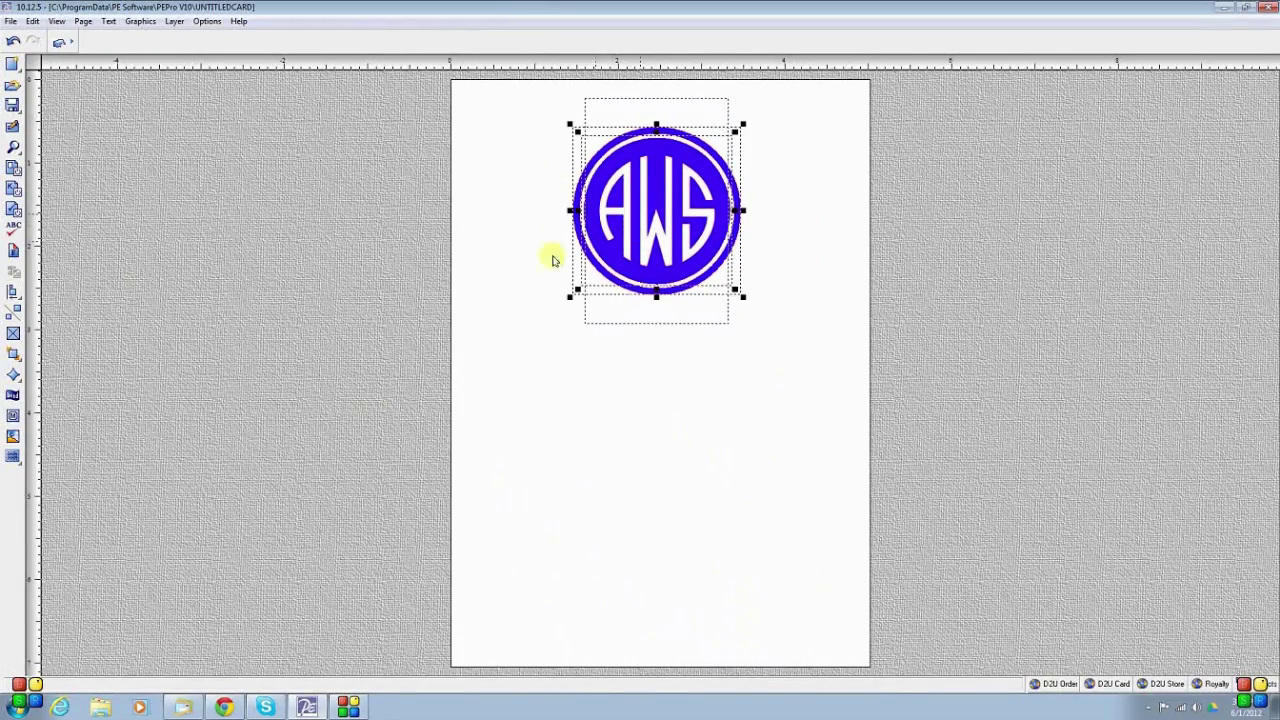
{"action": "left_click", "coordinate": [14, 293]}
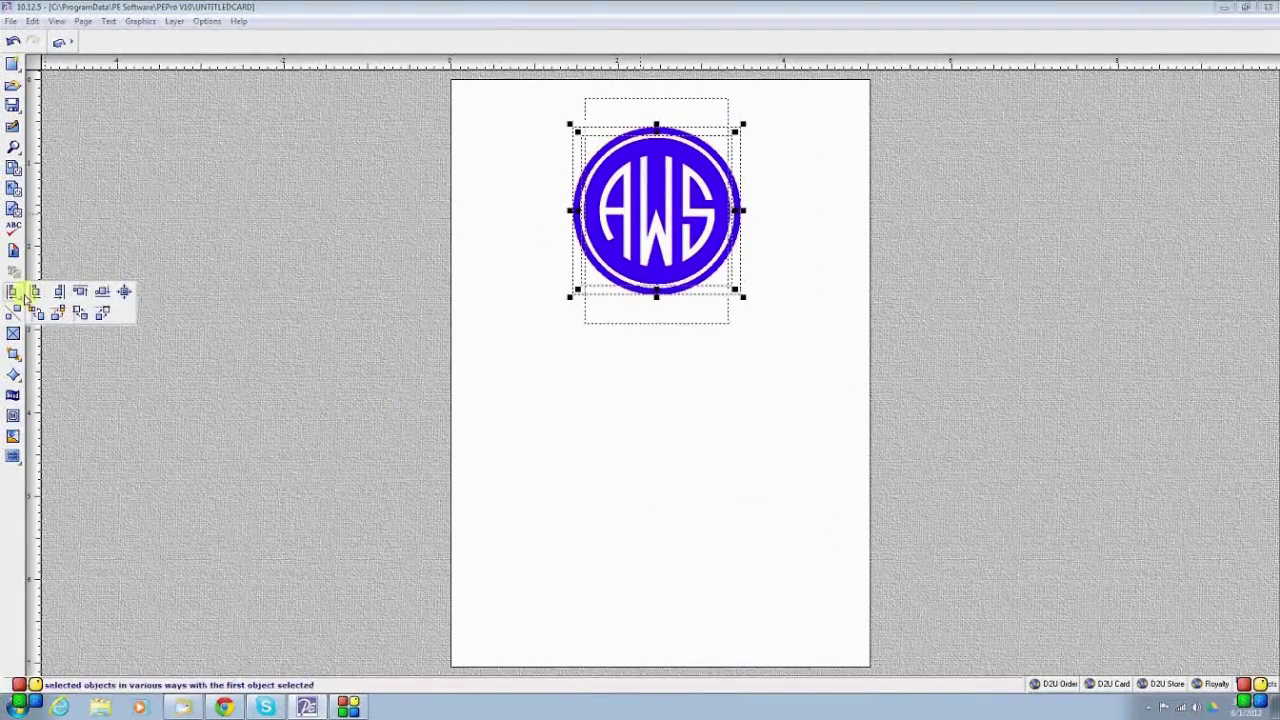
{"action": "left_click", "coordinate": [124, 291]}
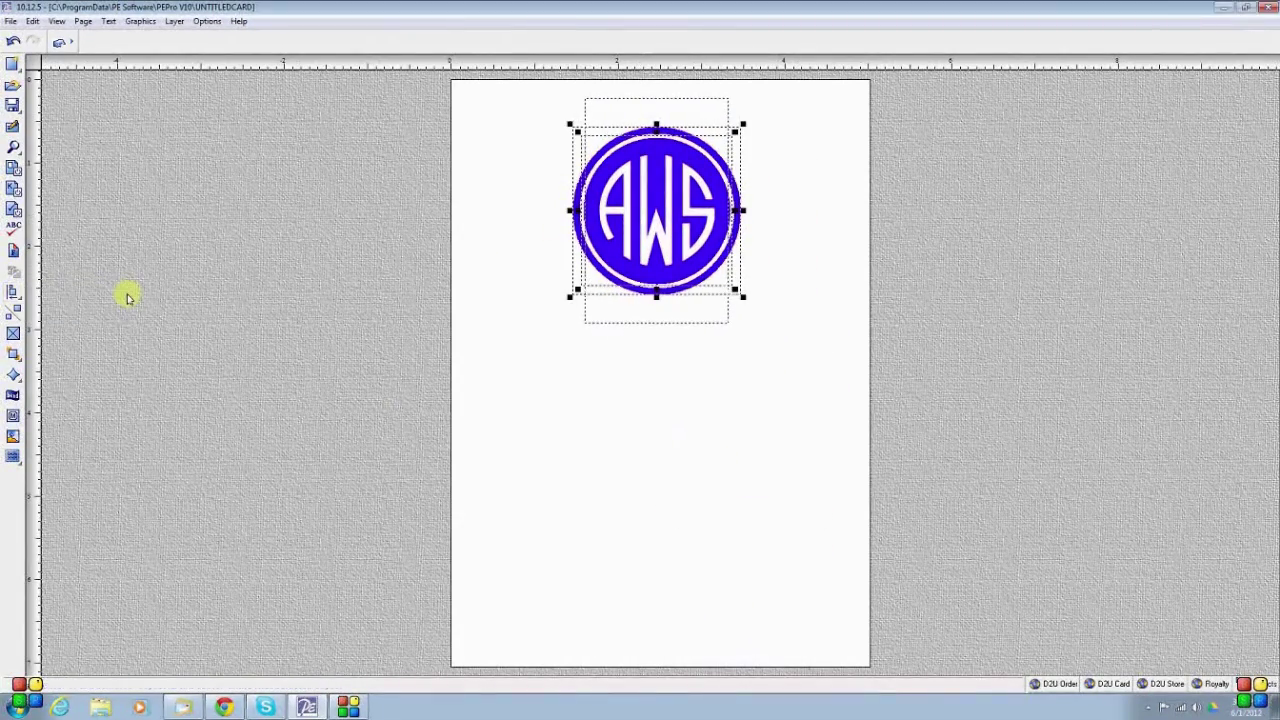
{"action": "left_click", "coordinate": [608, 514]}
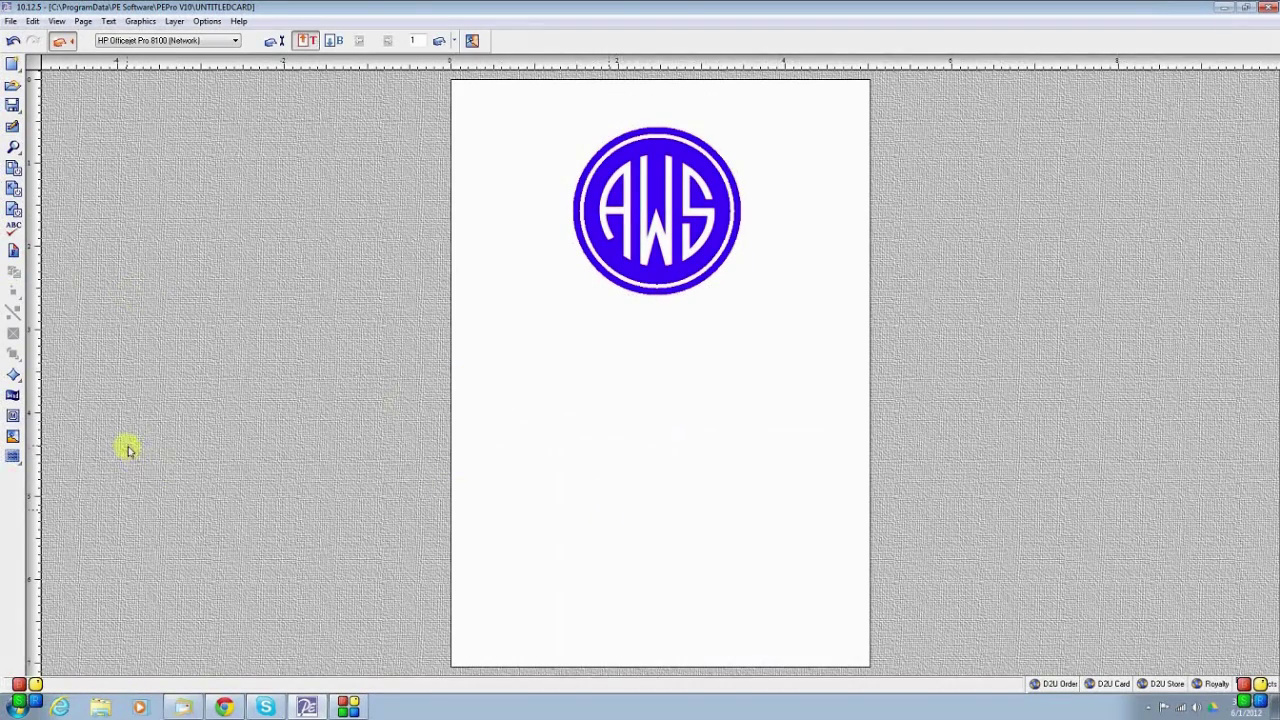